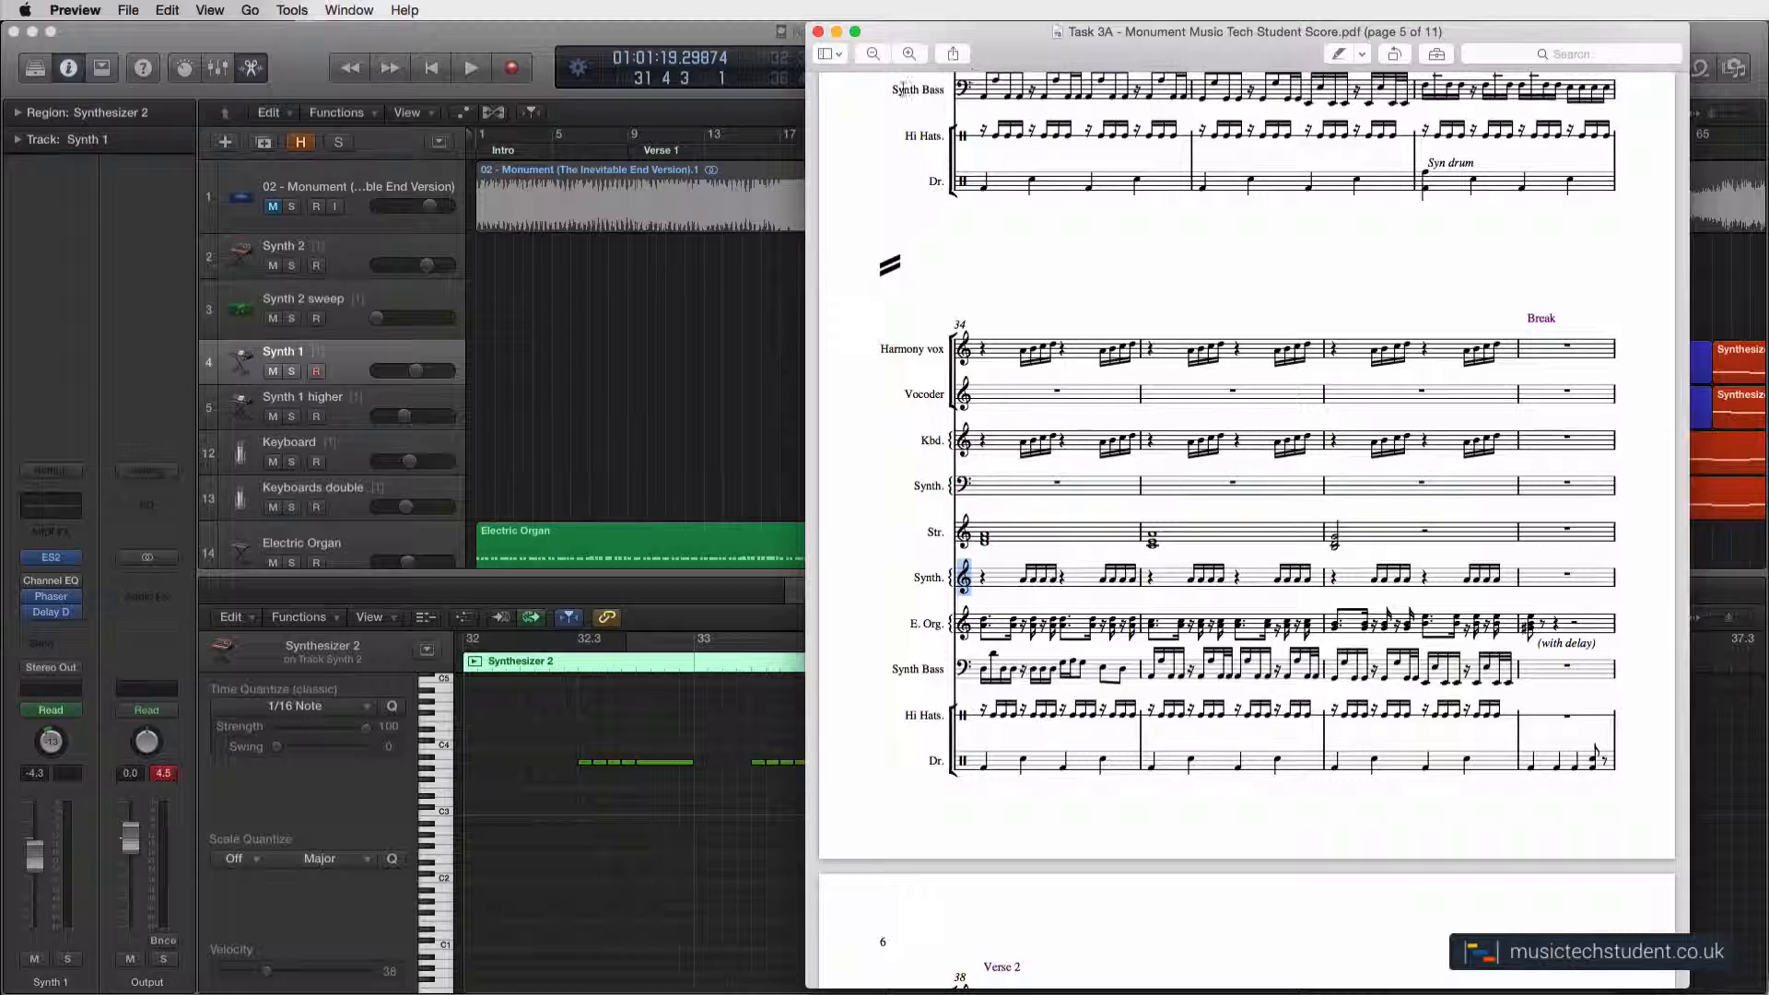
Close the score PDF and select the Synth 2 track in Logic Pro X
click(818, 34)
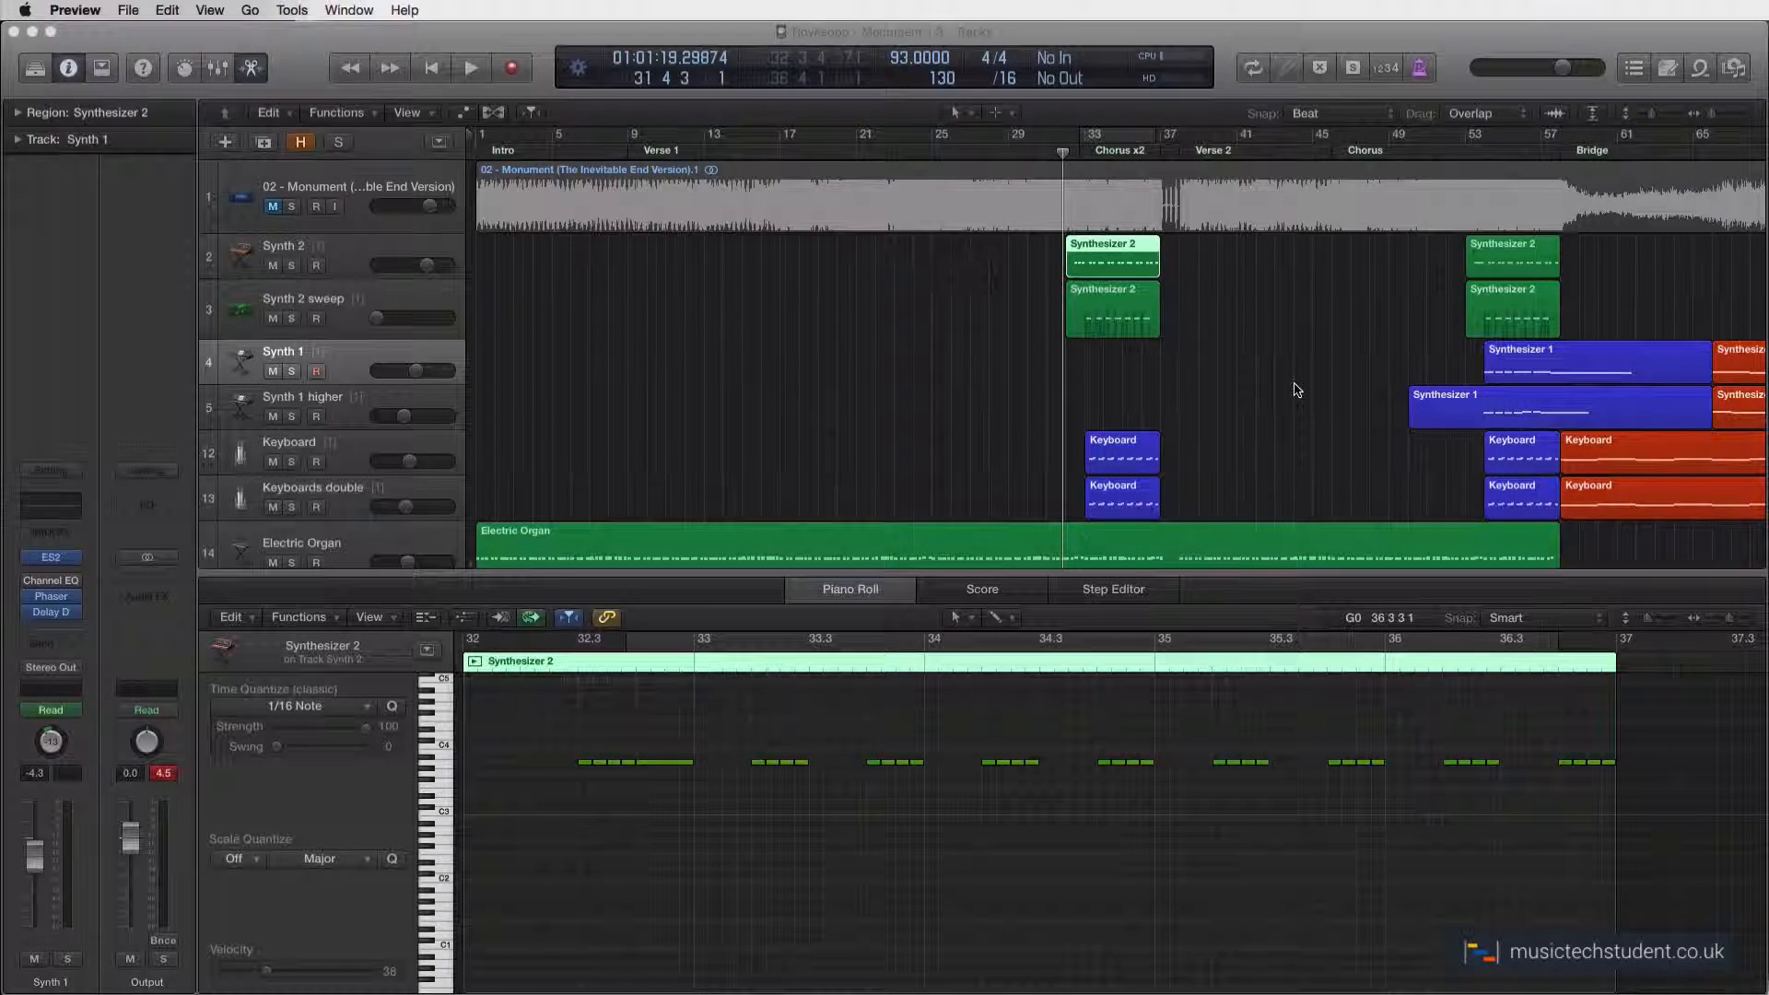
scroll(1285, 391, right, 3)
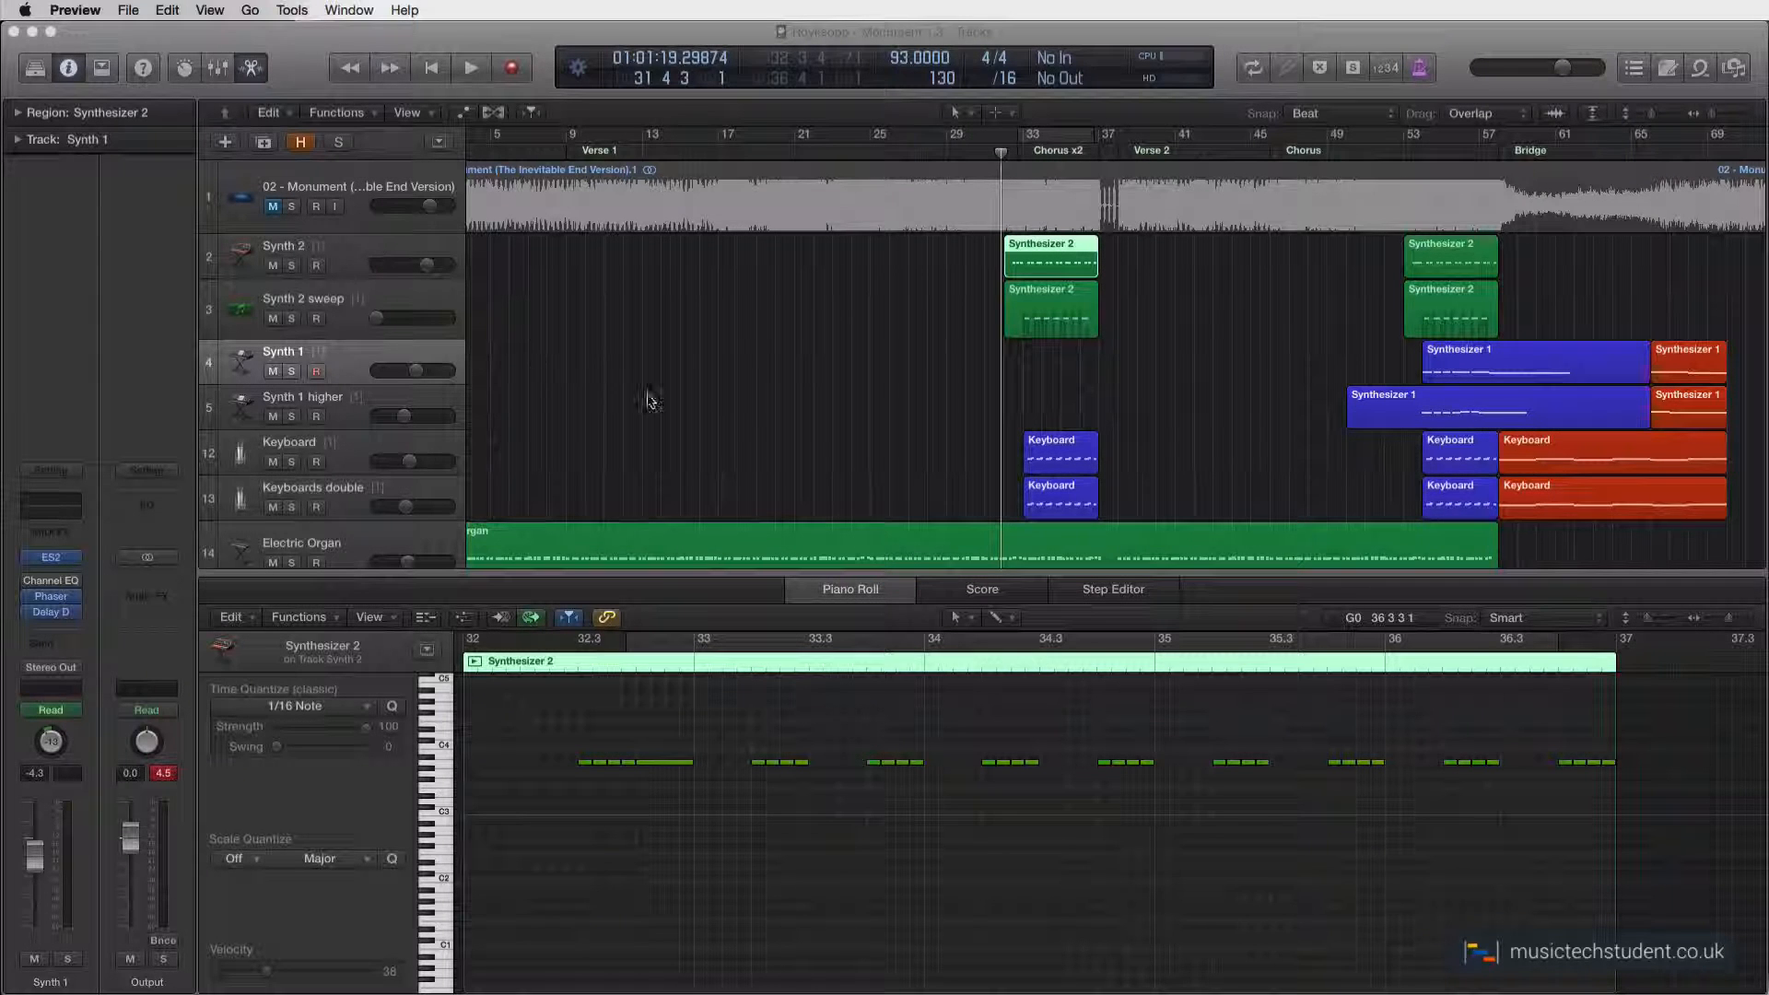
click(364, 256)
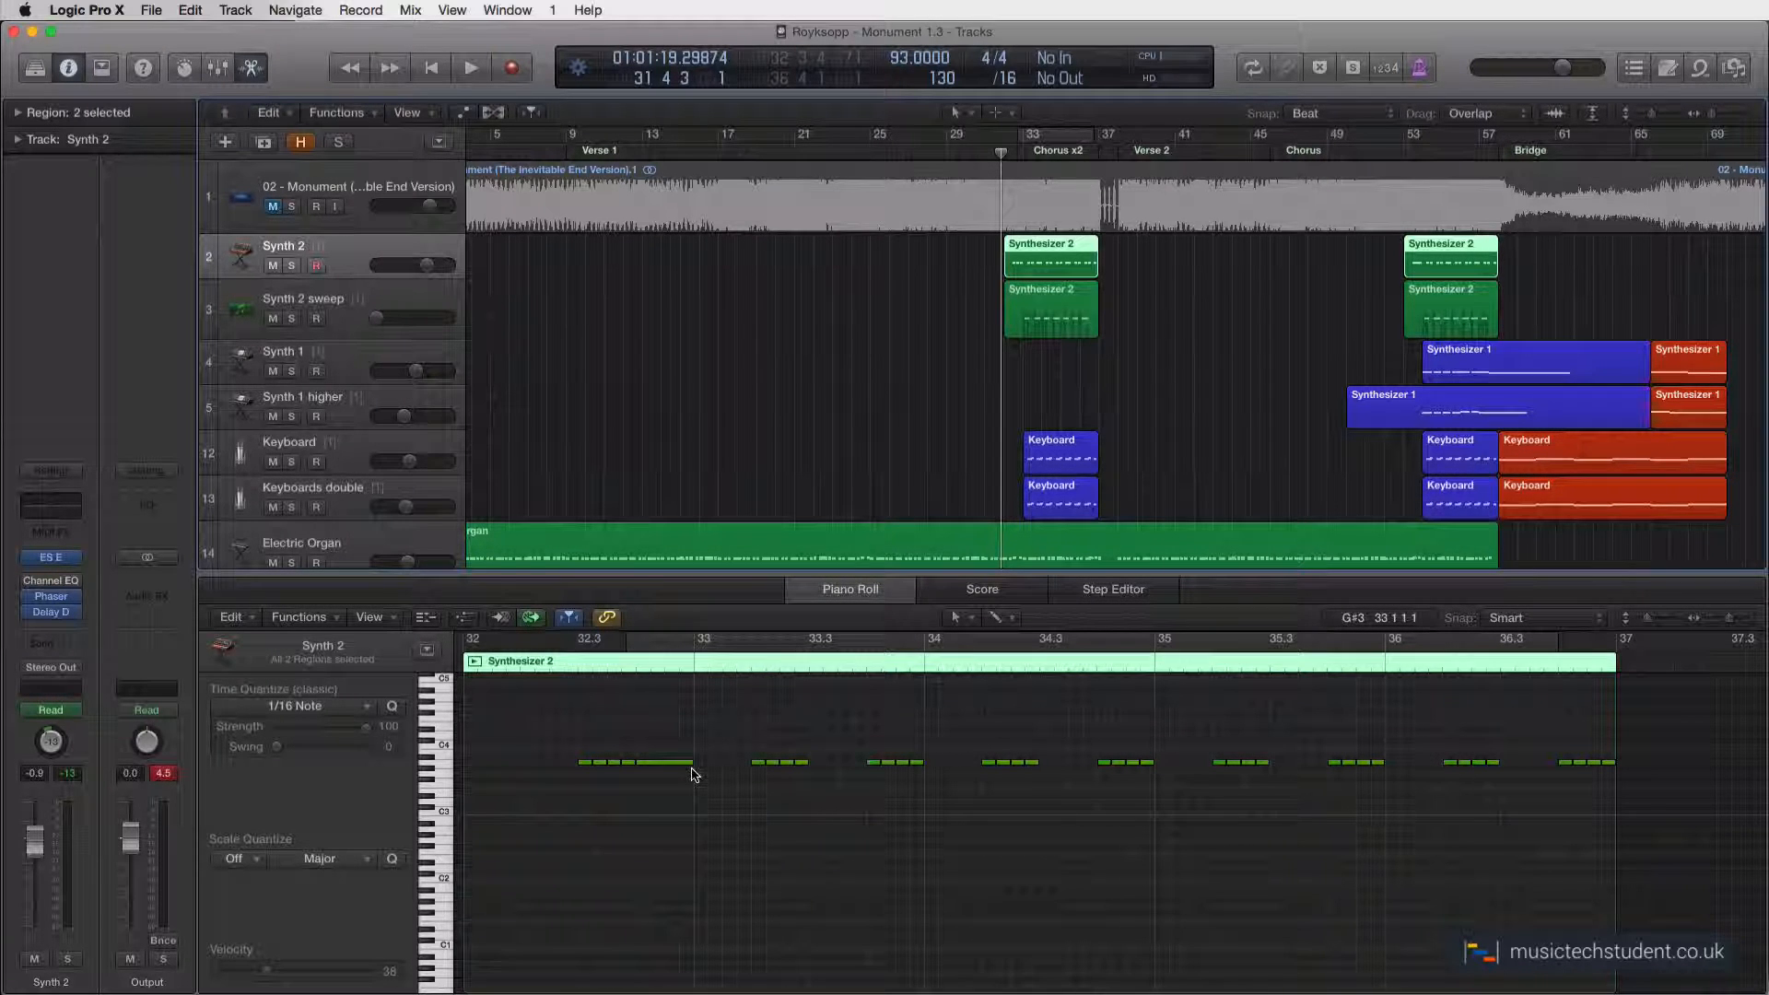
Open the ES E instrument on the Synth 2 track, inspect its settings and close it
click(64, 562)
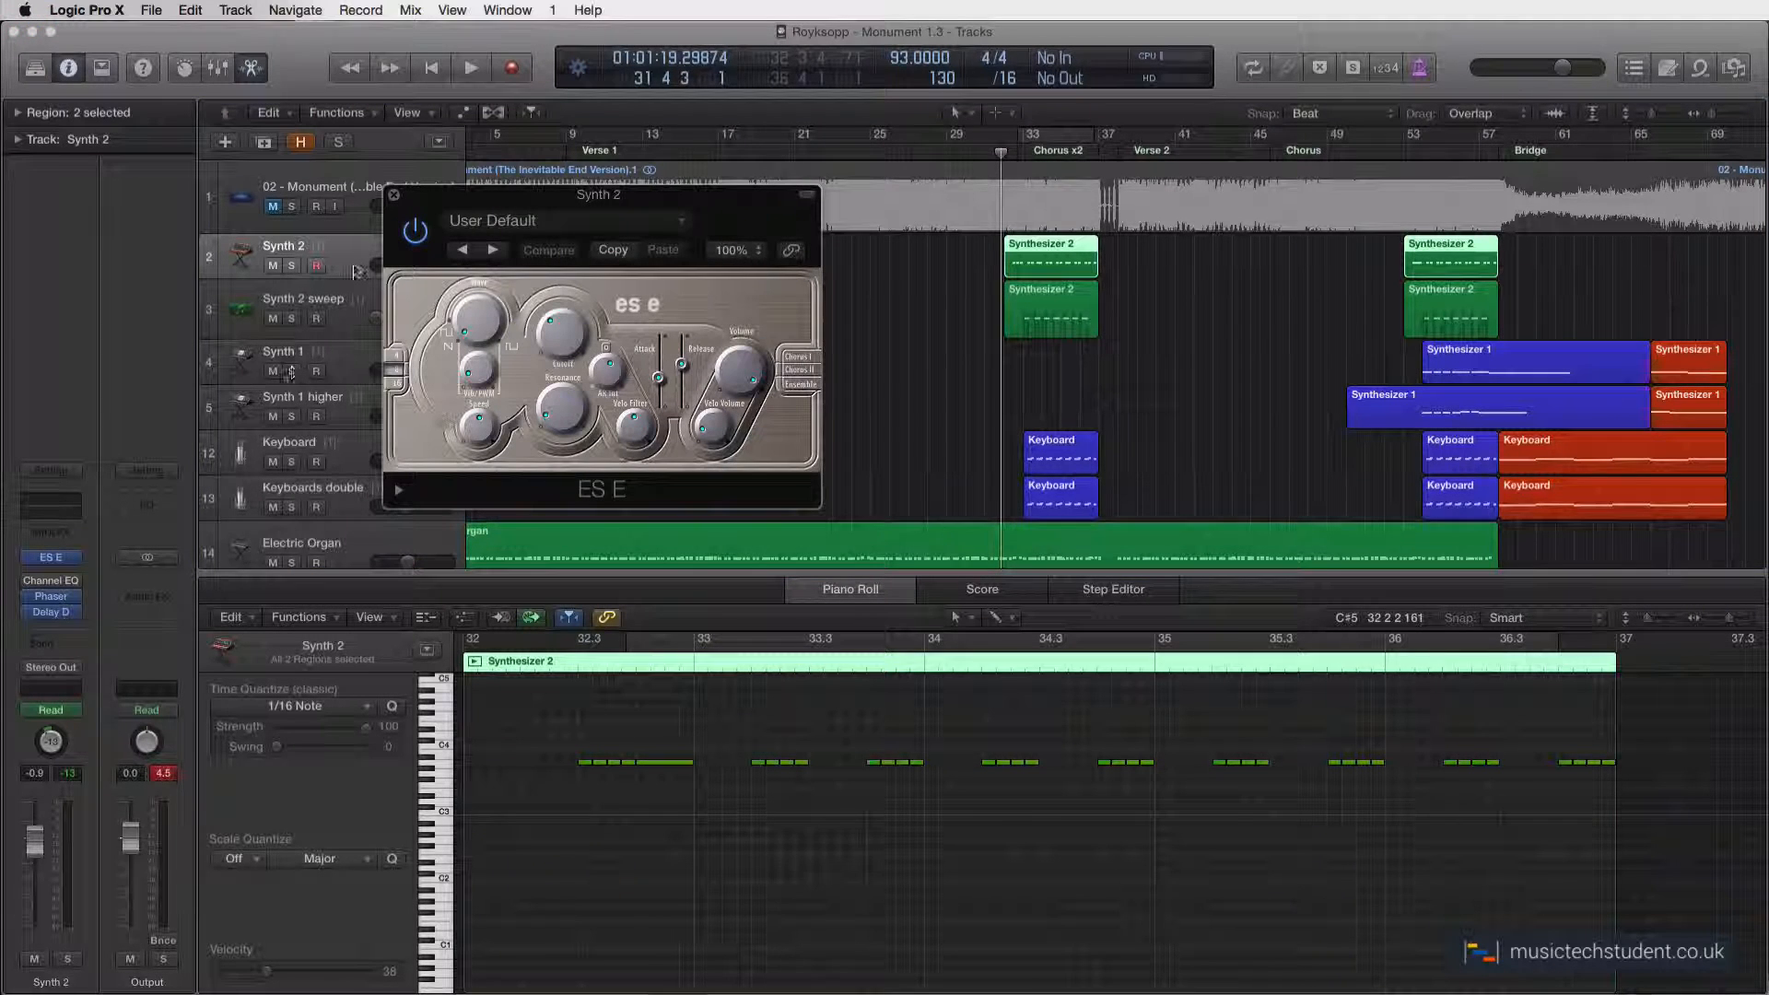
drag(451, 200, 518, 234)
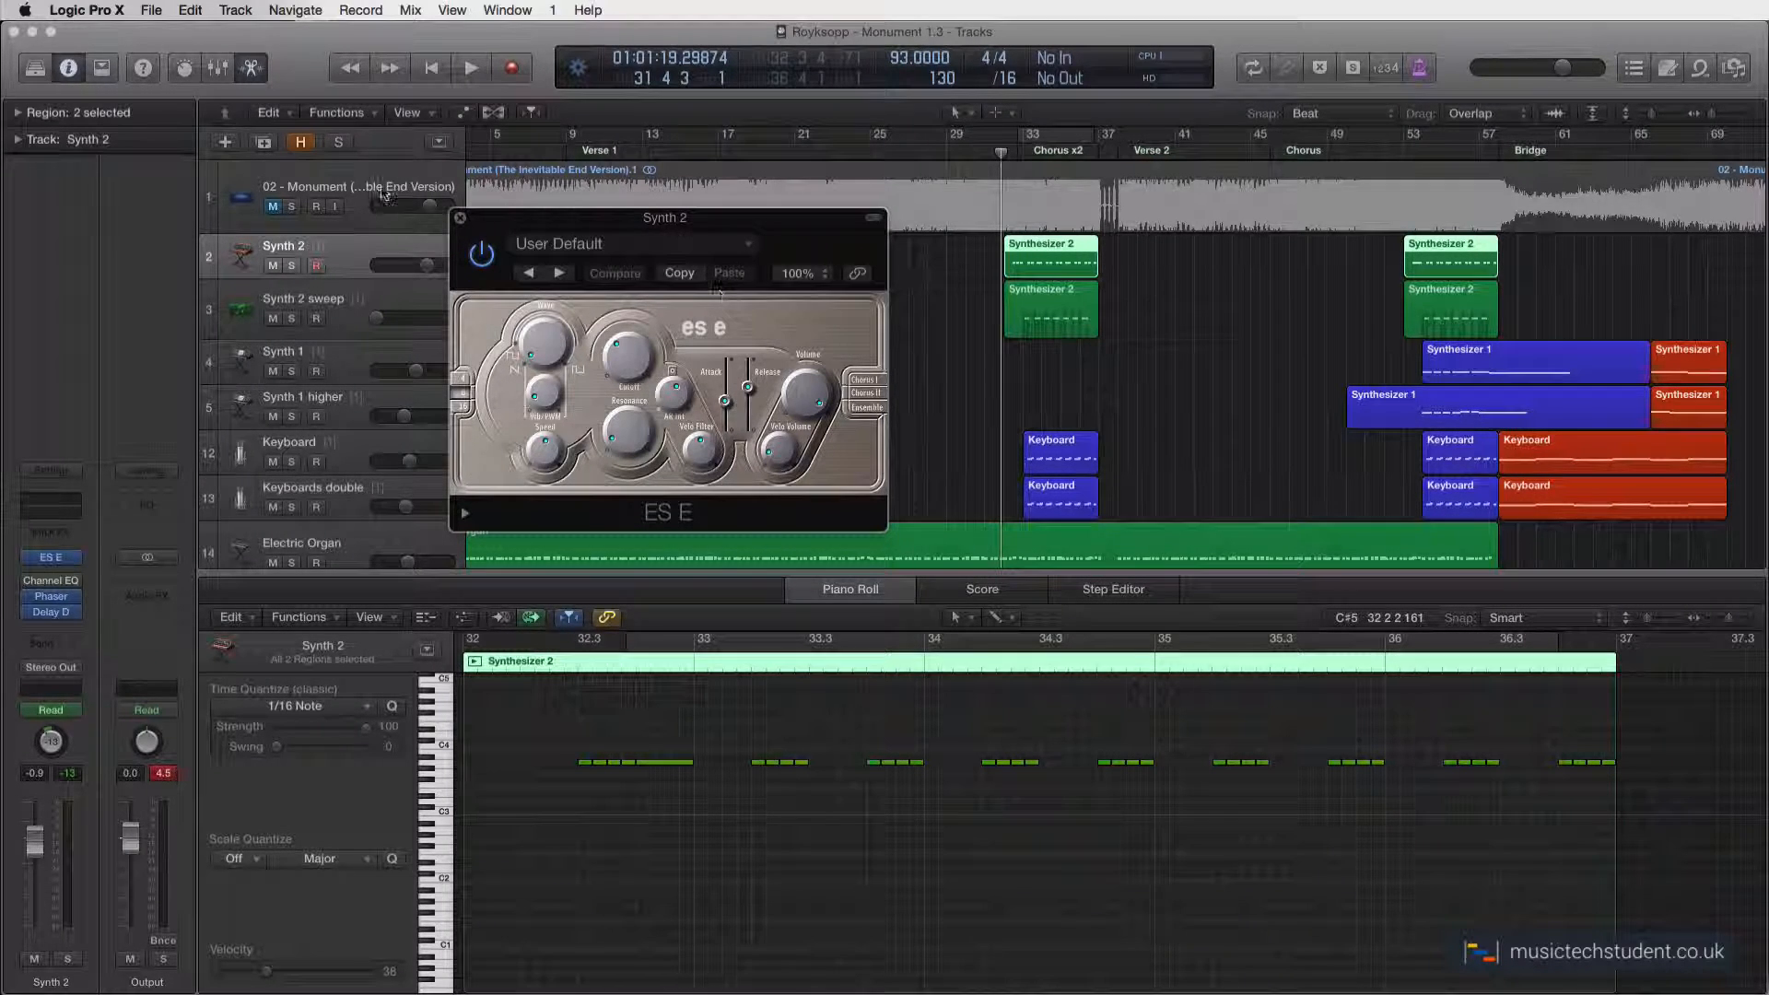
click(460, 220)
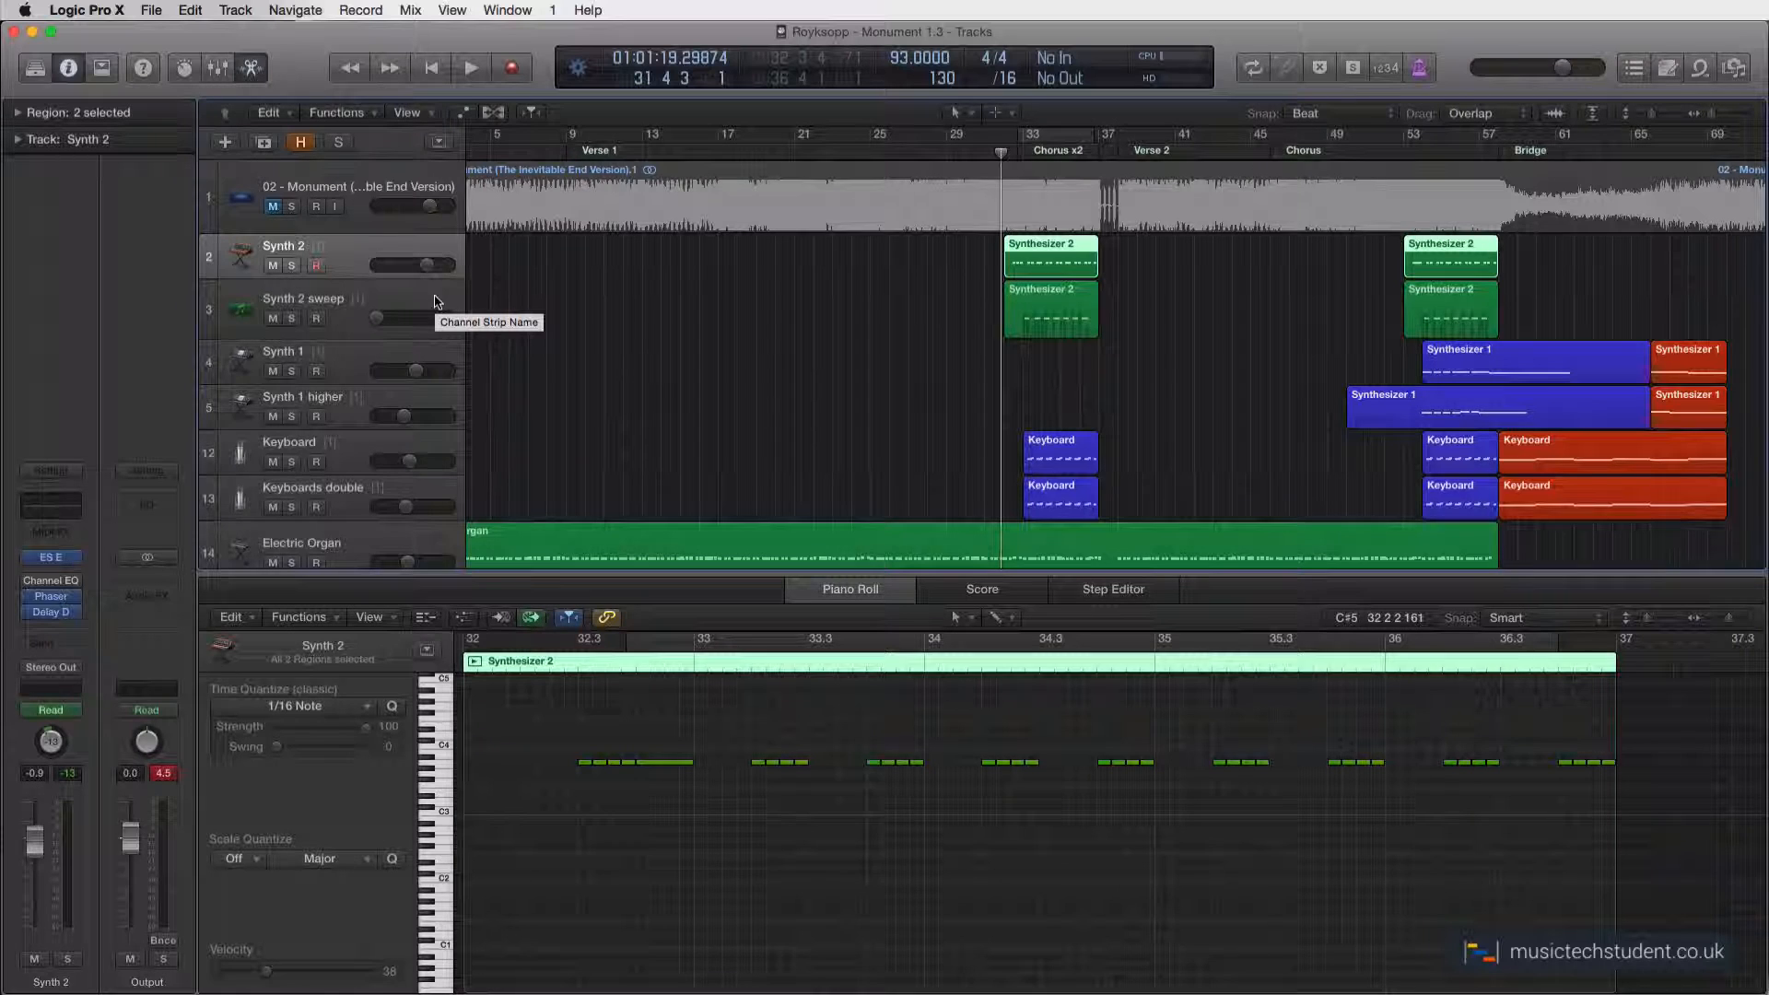
Solo the original Monument audio track and listen to the first chorus, selecting the Synth 2 sweep track during playback
click(291, 207)
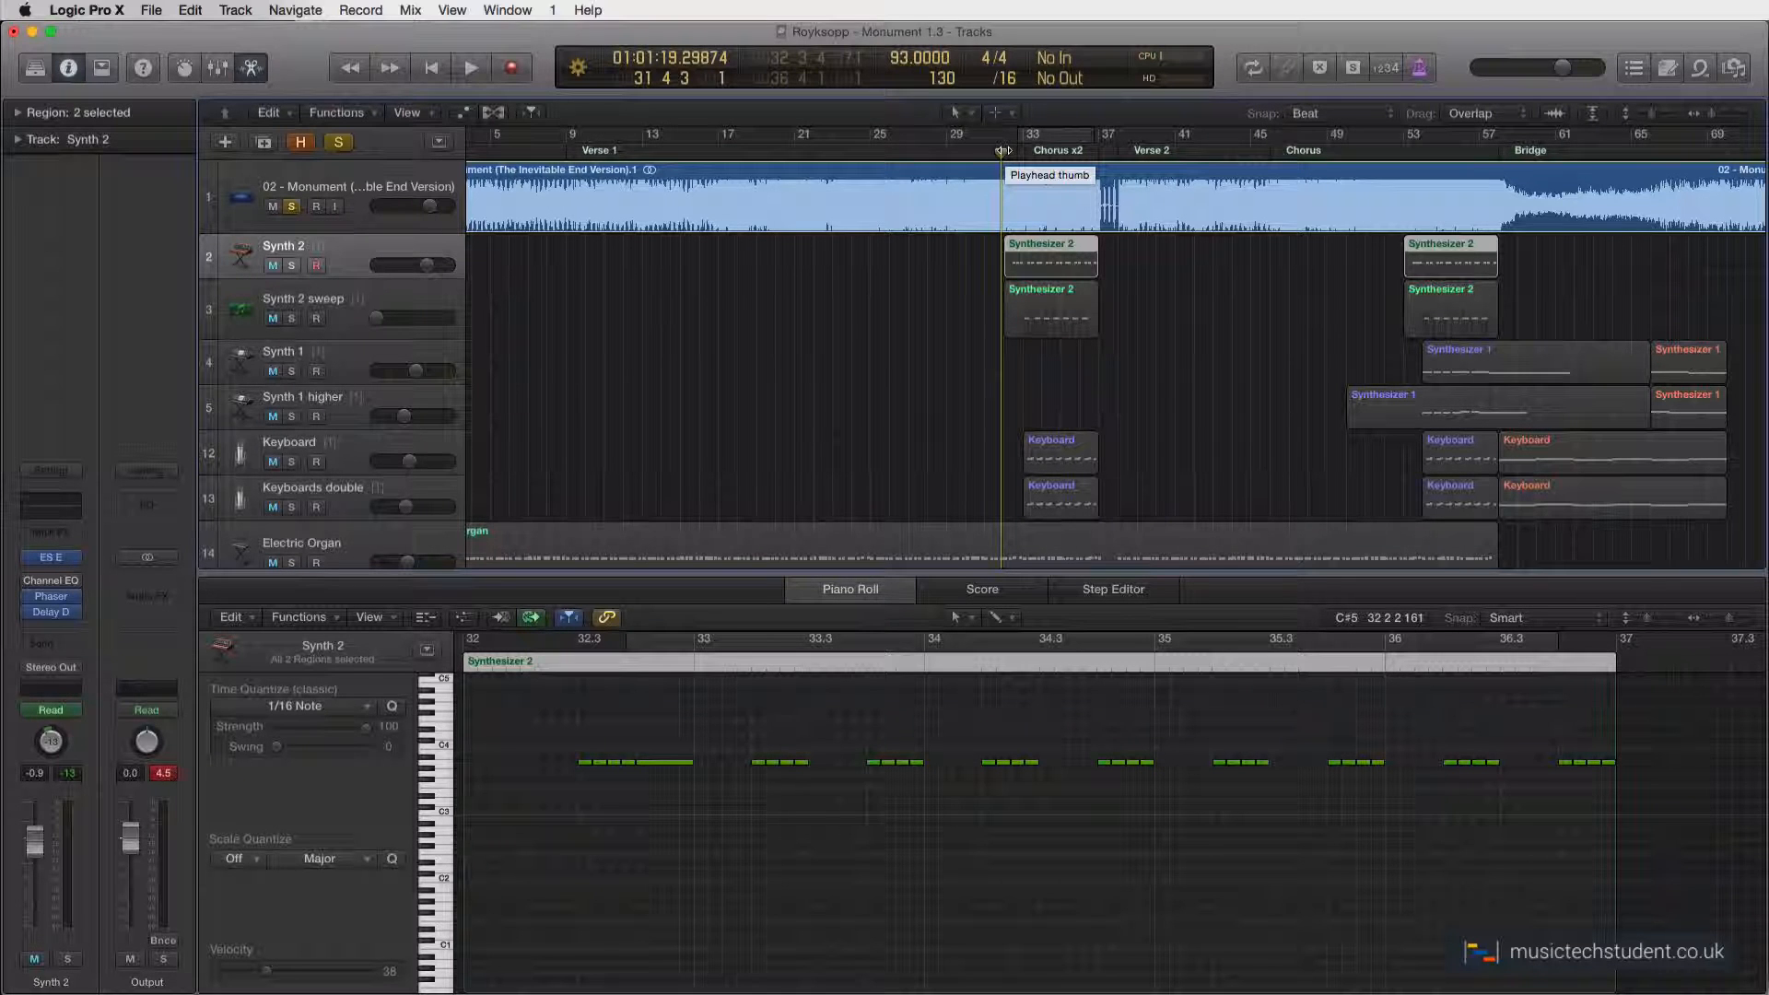
key(space)
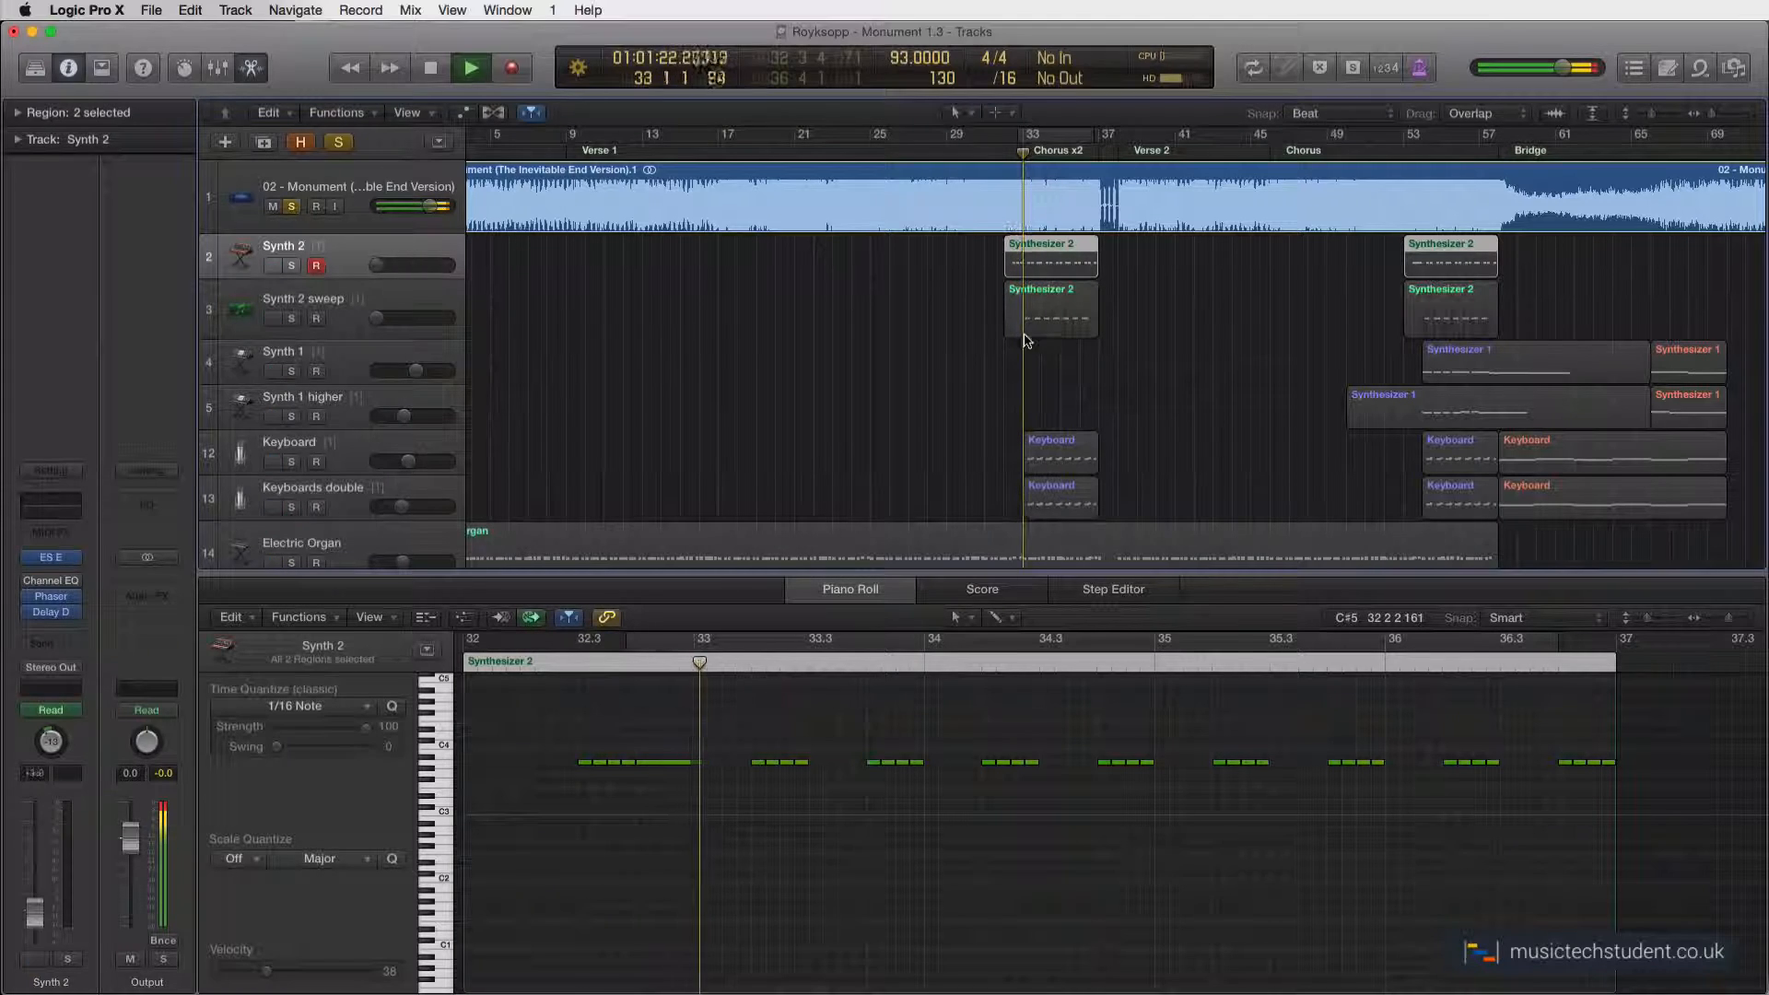
click(420, 296)
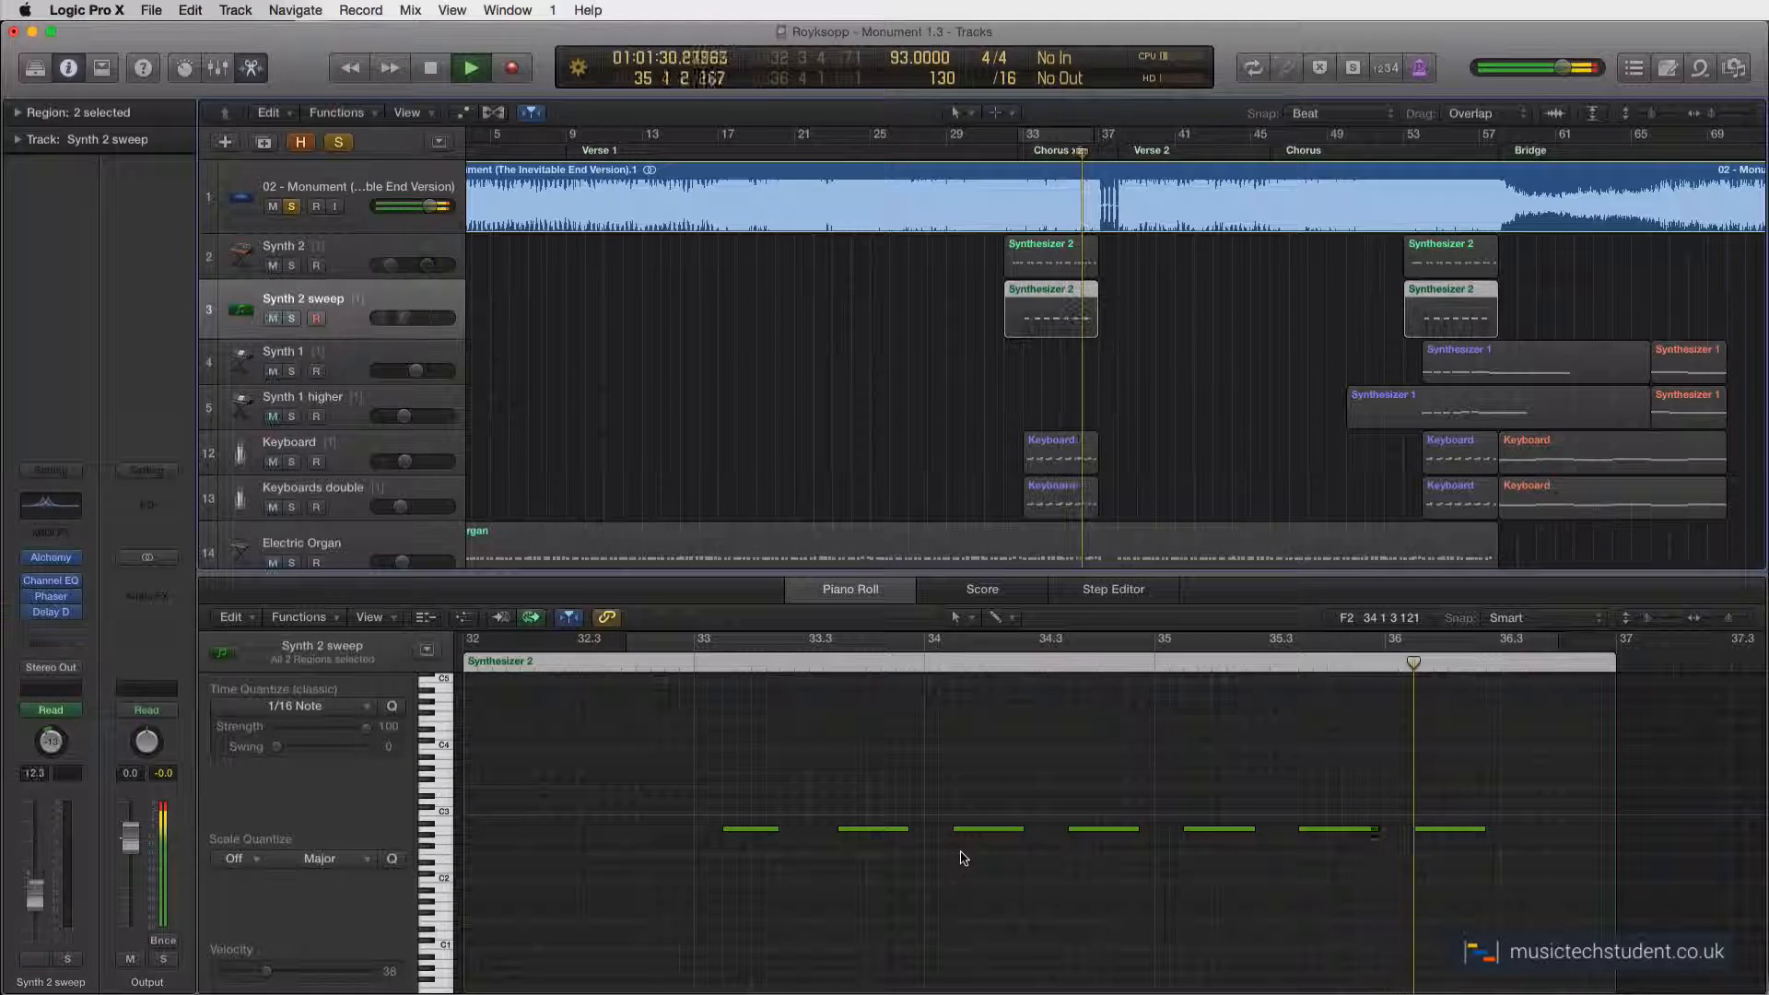
key(space)
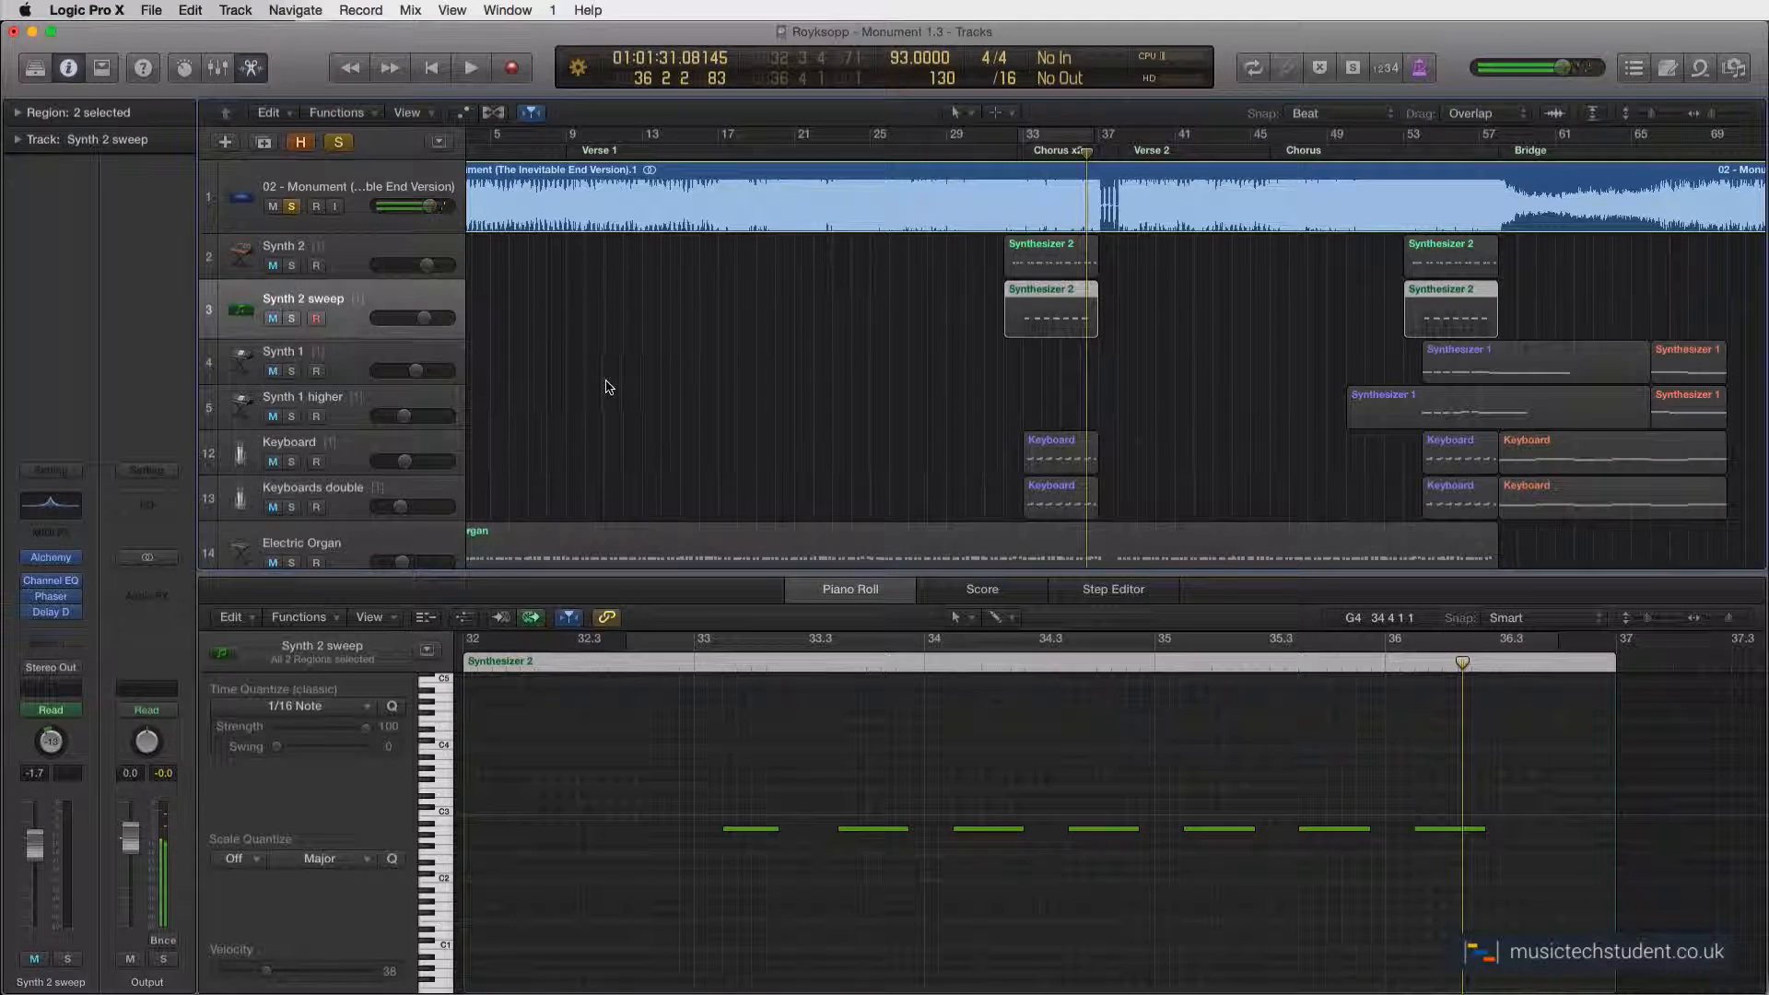
Solo the Synth 2 and Synth 2 sweep tracks instead of the original audio and play them from bar 32
click(291, 207)
click(292, 265)
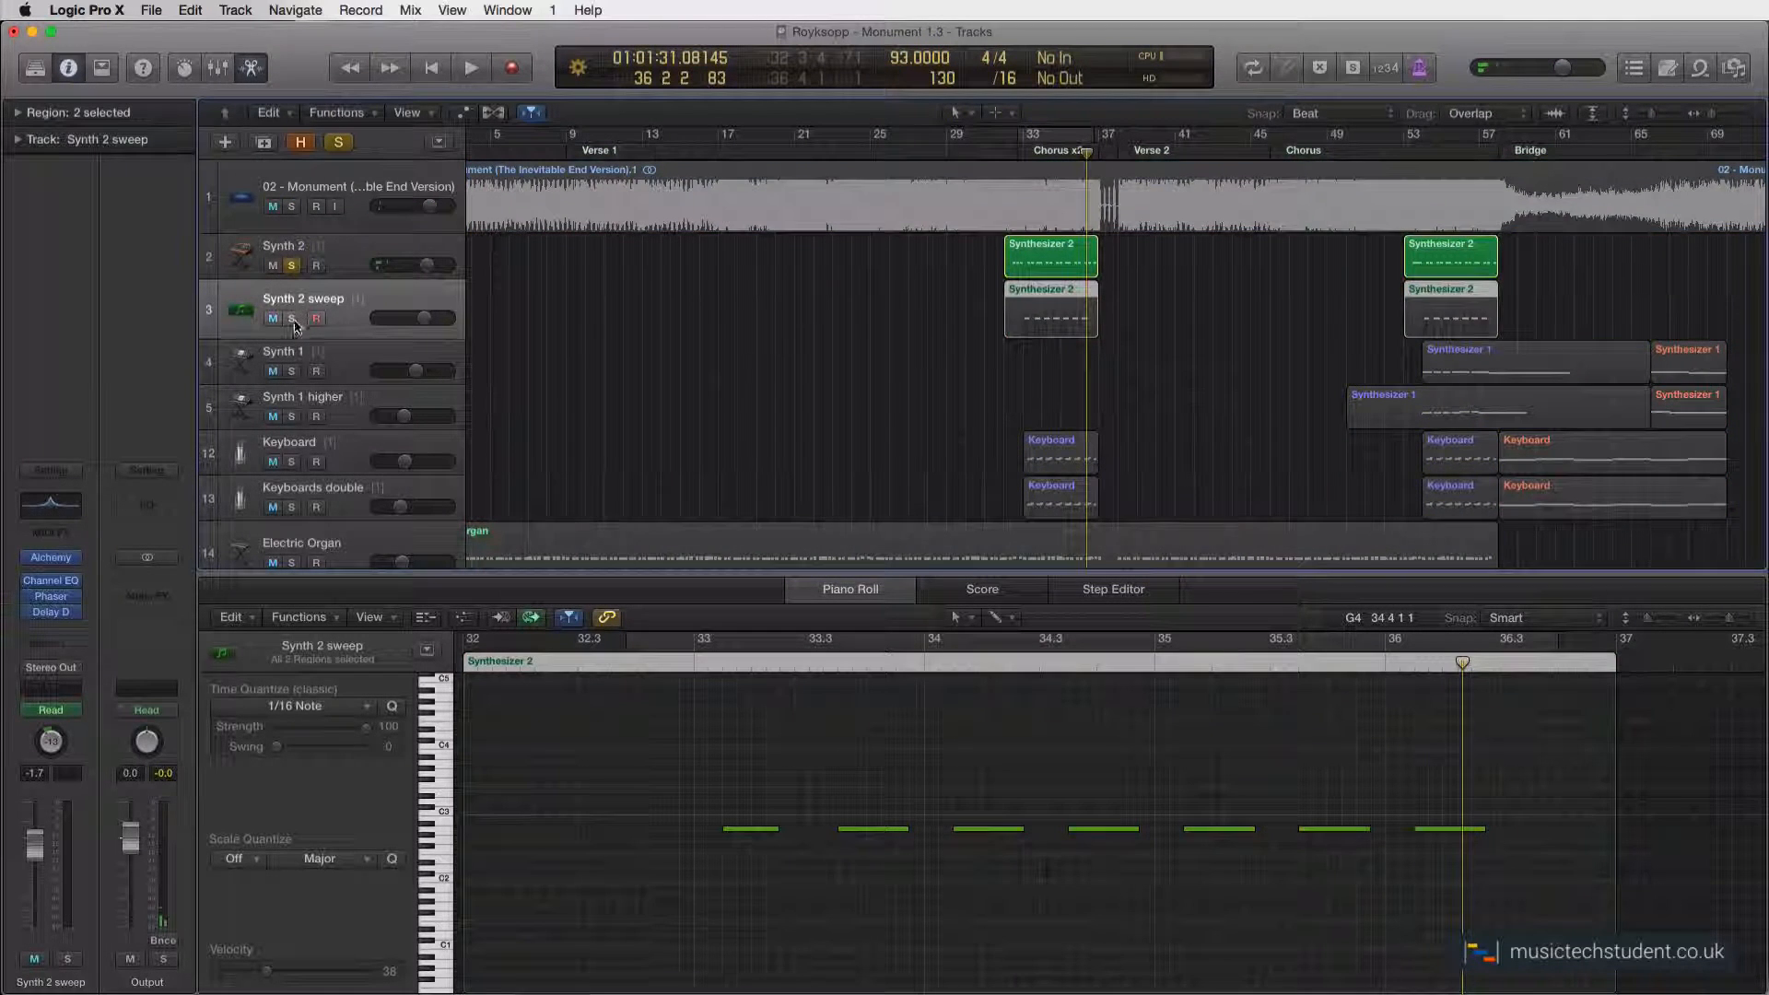
click(292, 318)
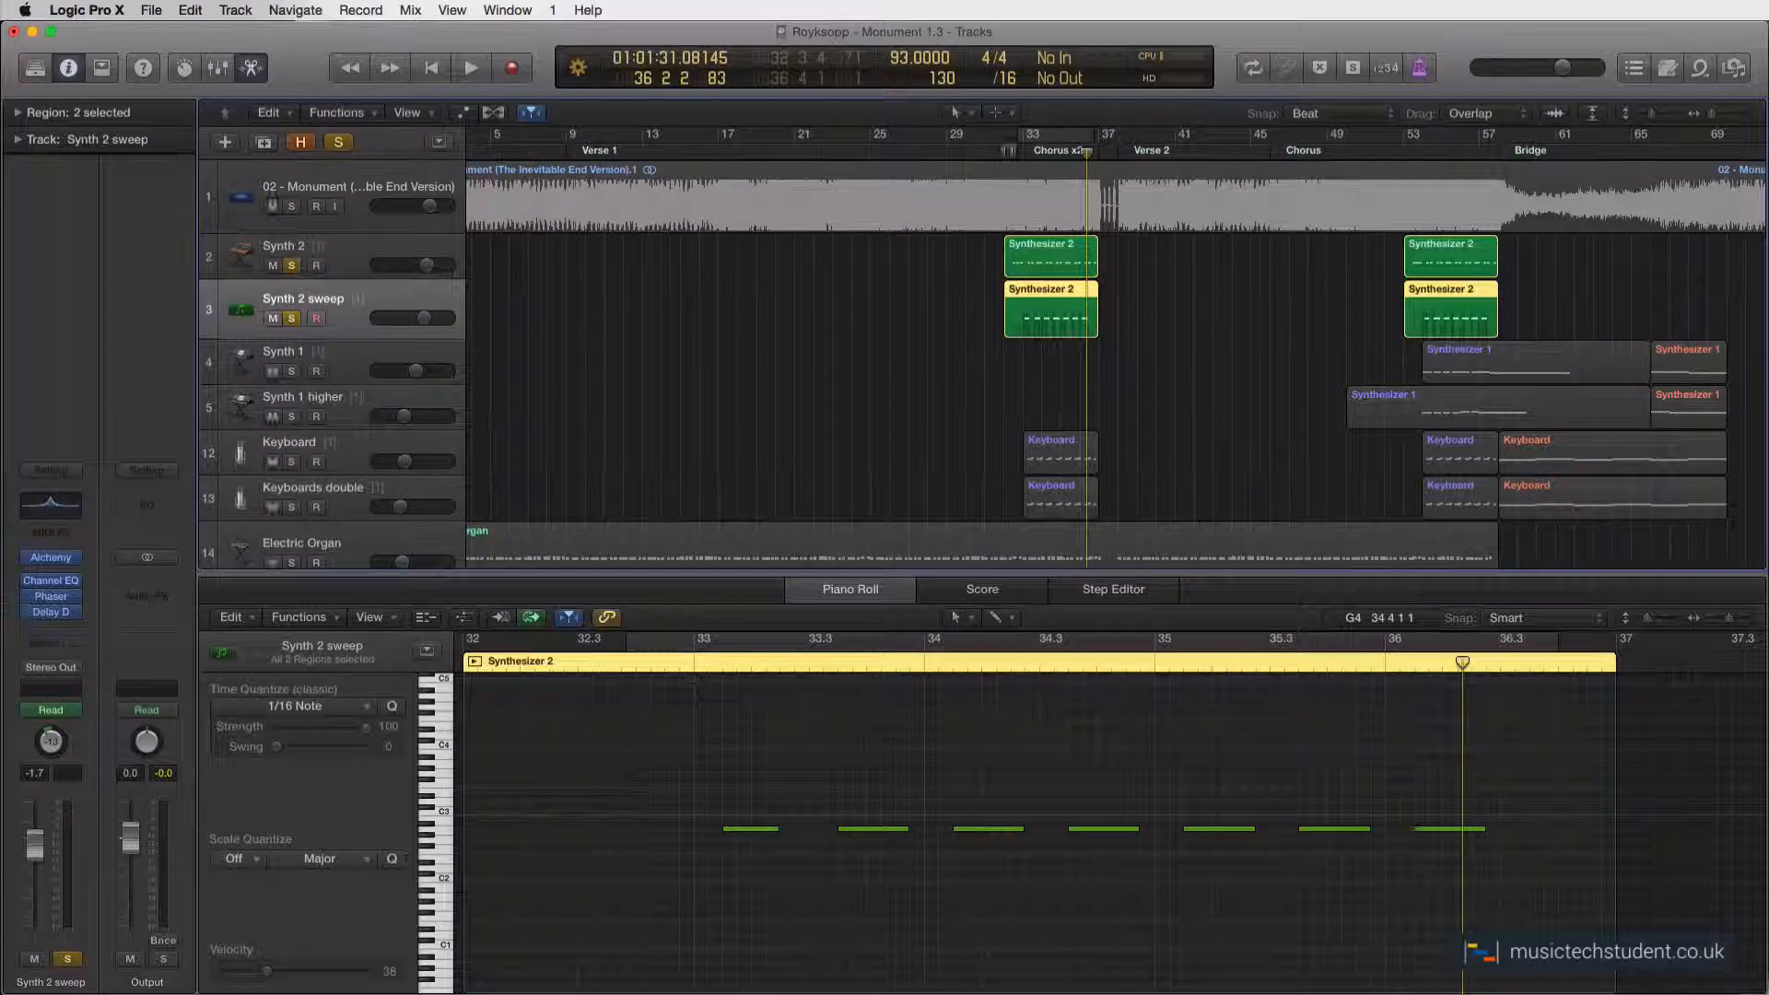
click(997, 153)
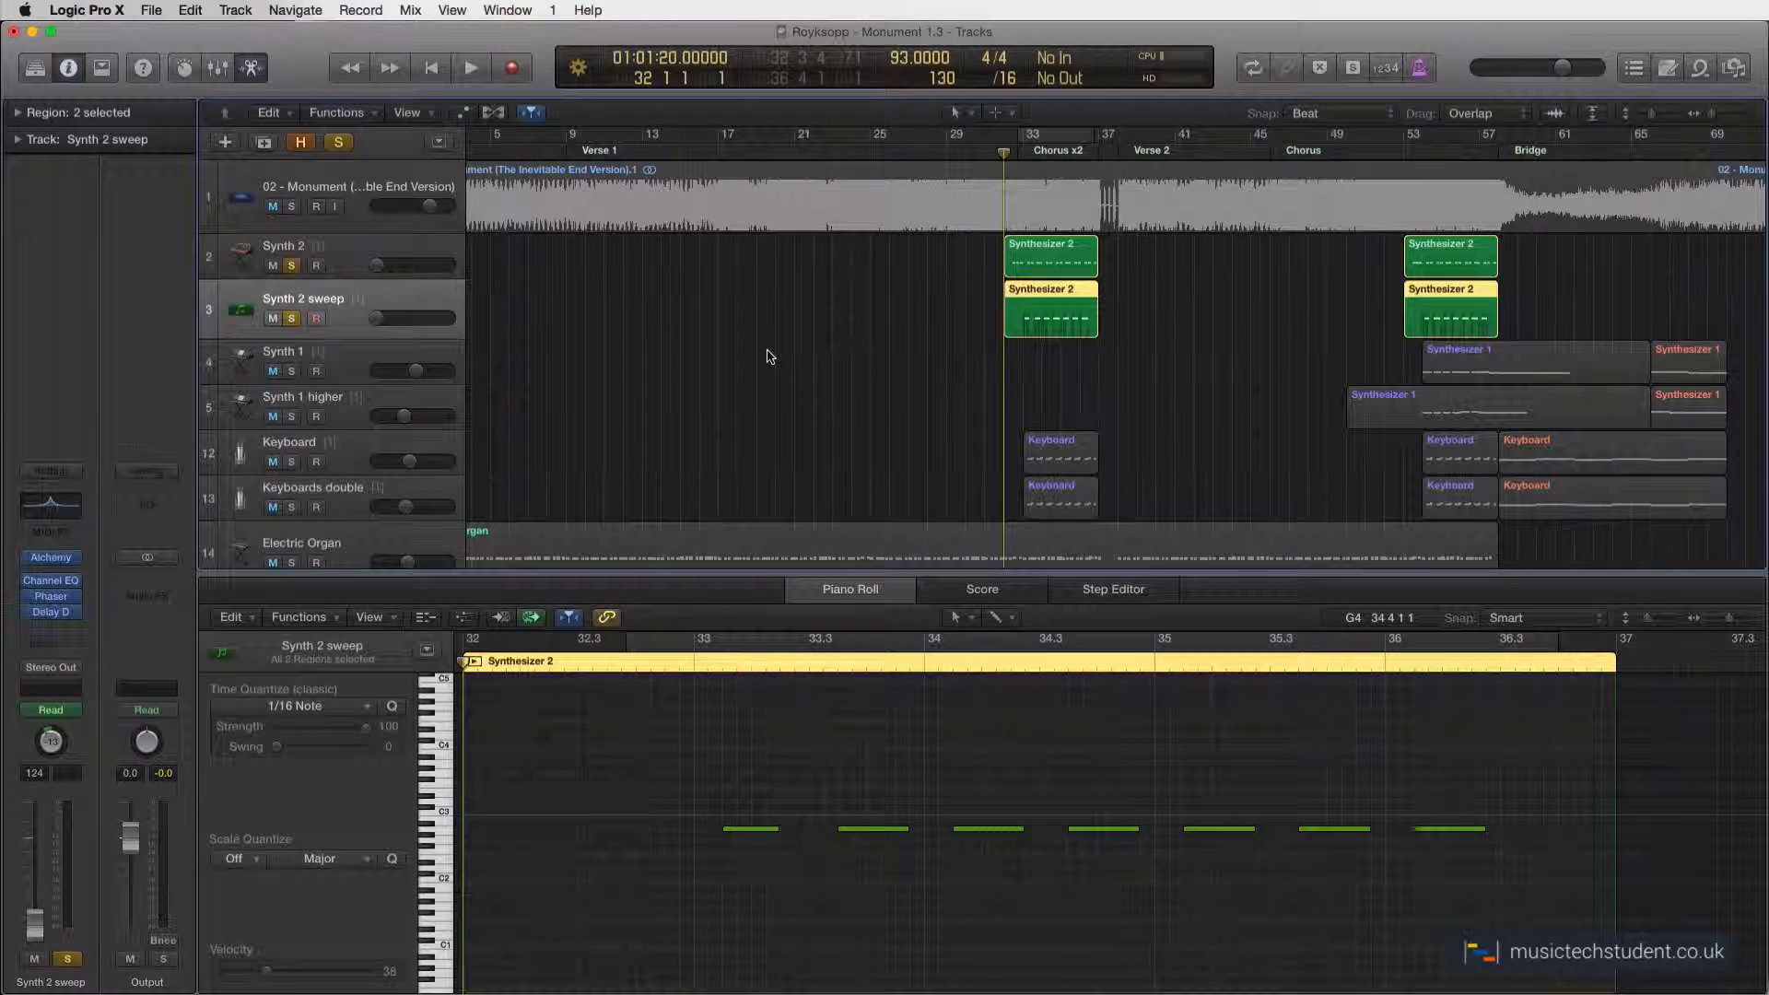
key(space)
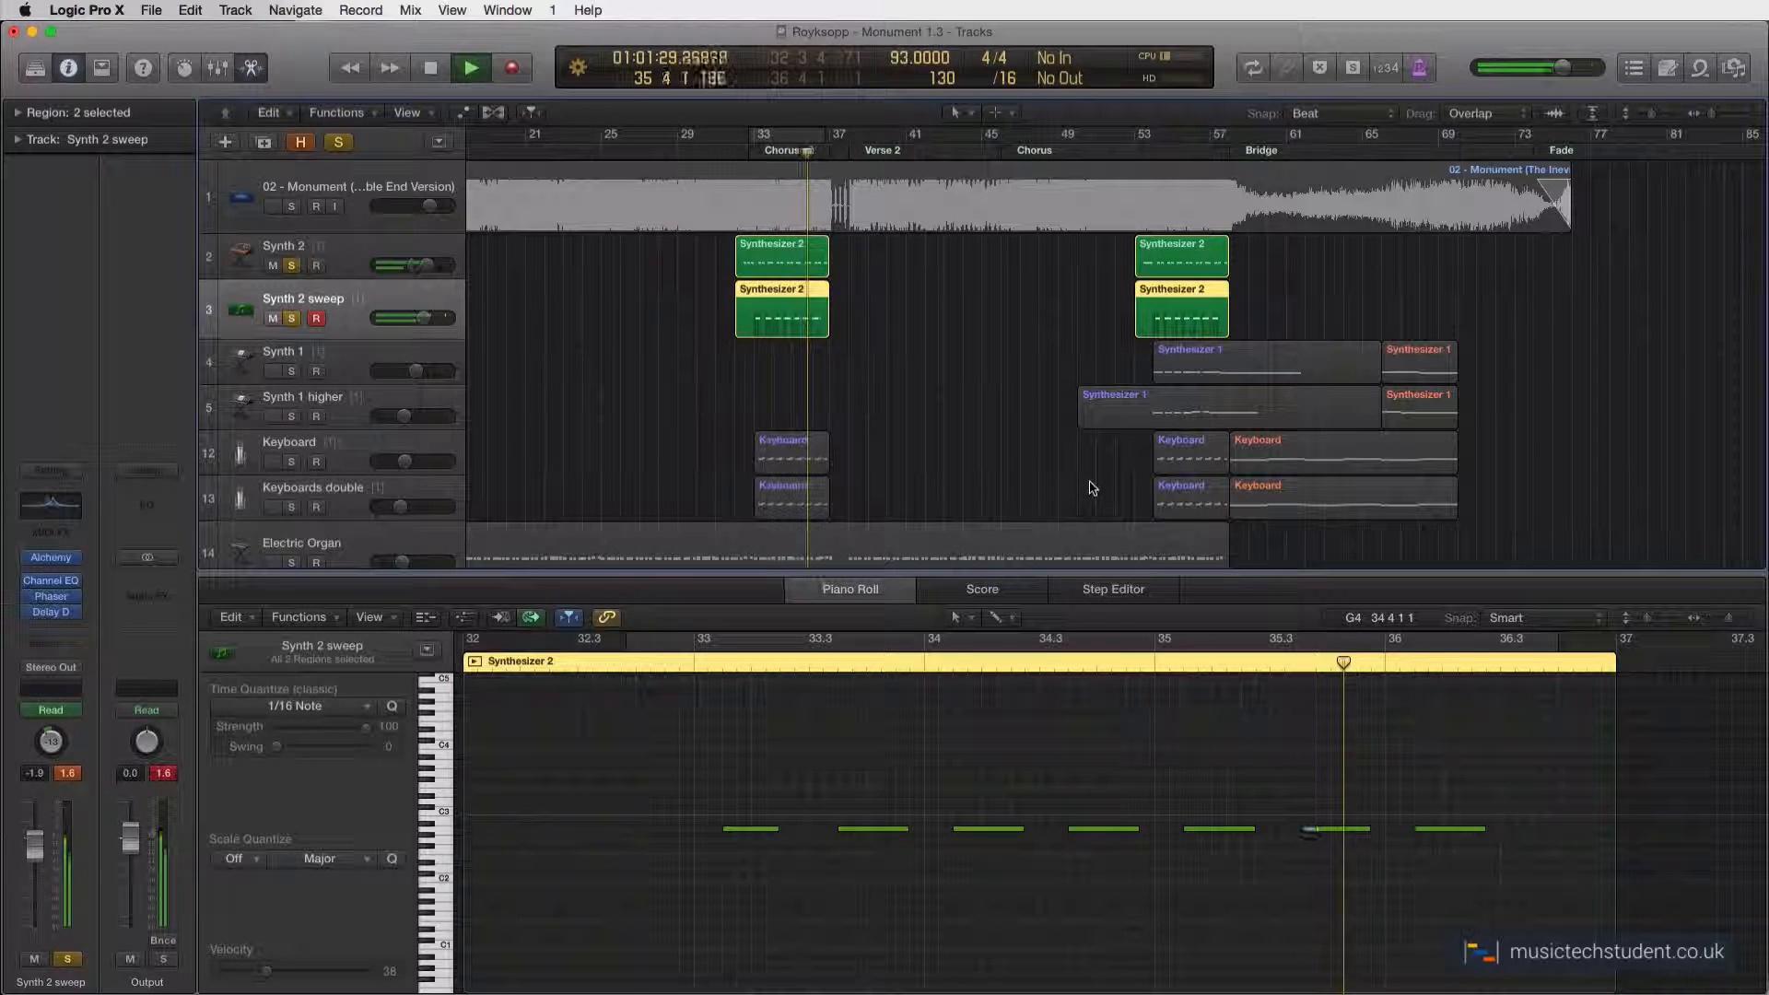
key(space)
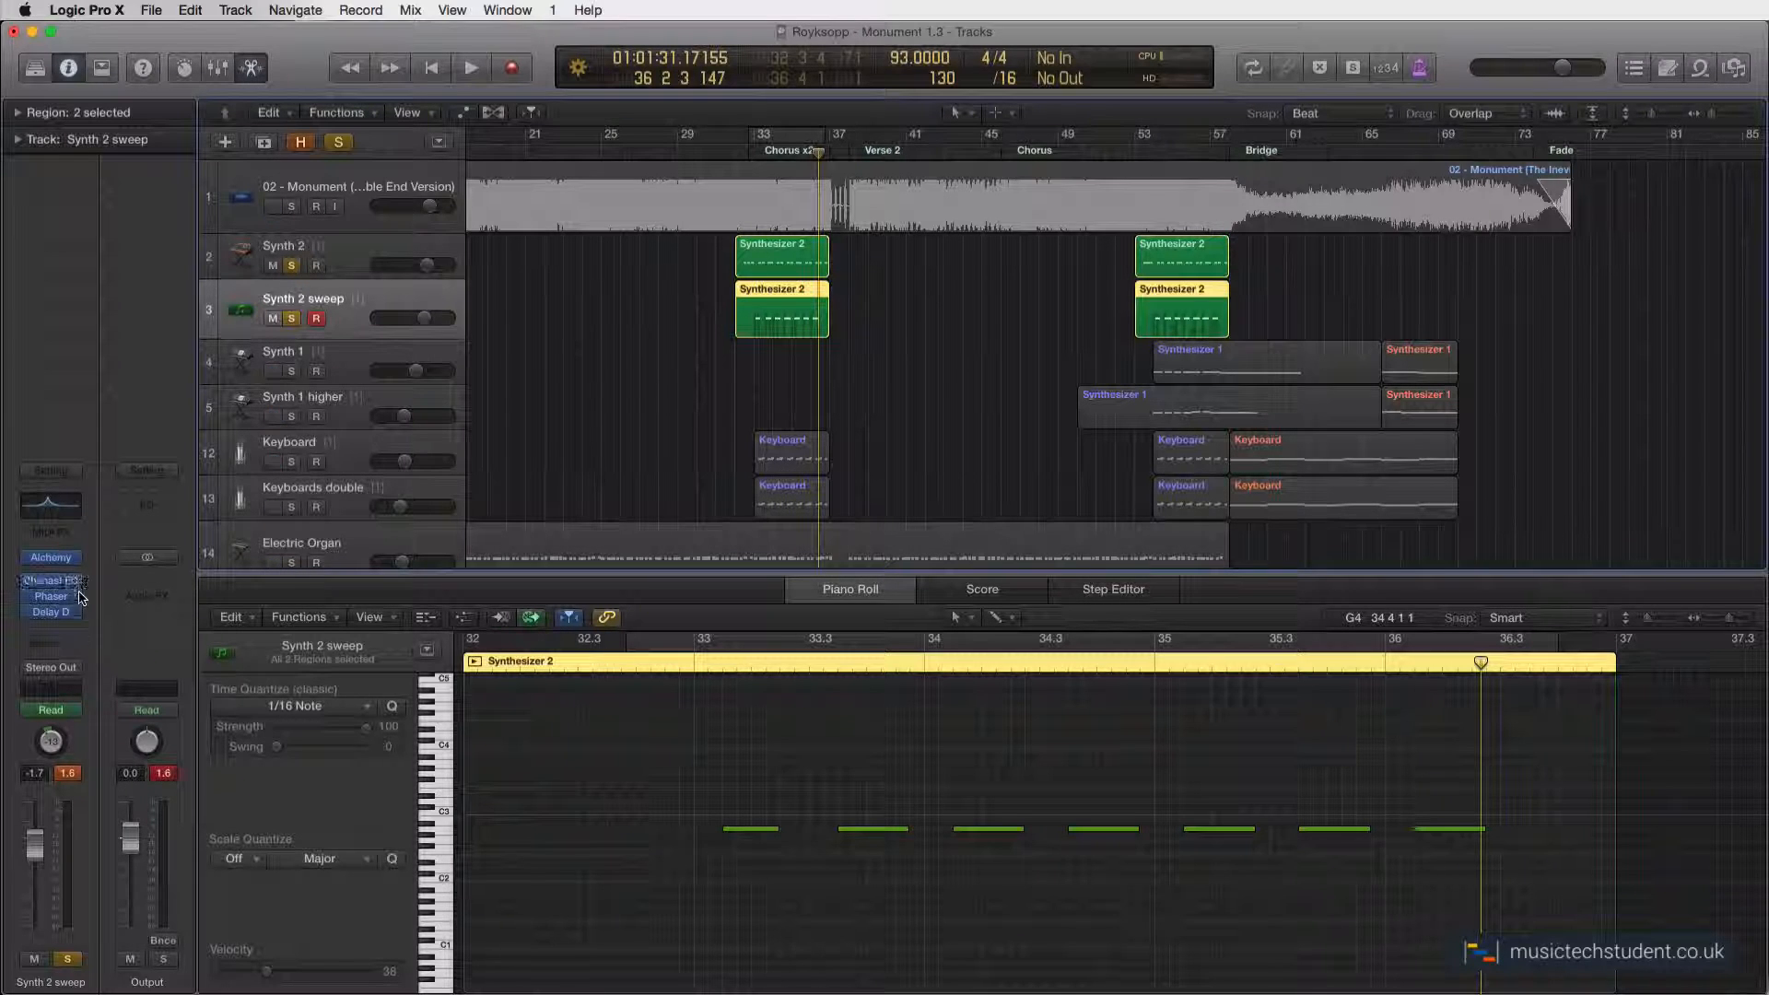
Open the Alchemy instrument on the Synth 2 sweep track, examine its Filter Synth settings and close it
click(75, 558)
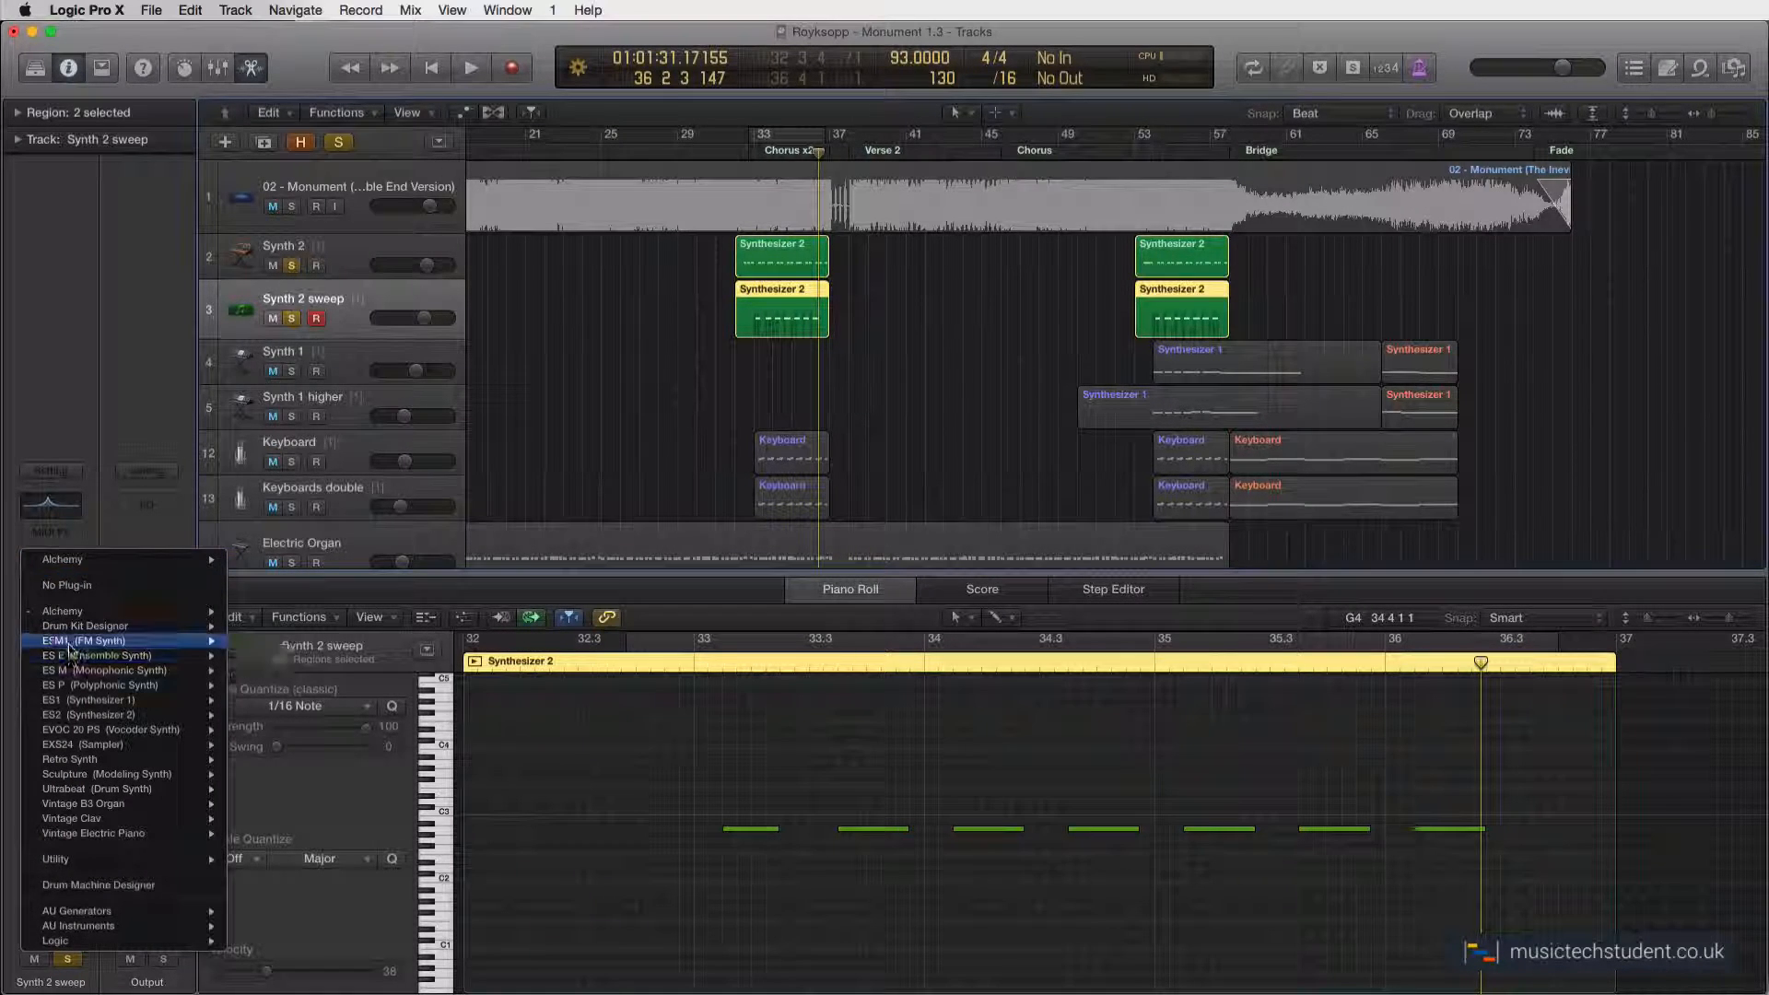
mouse_move(72, 643)
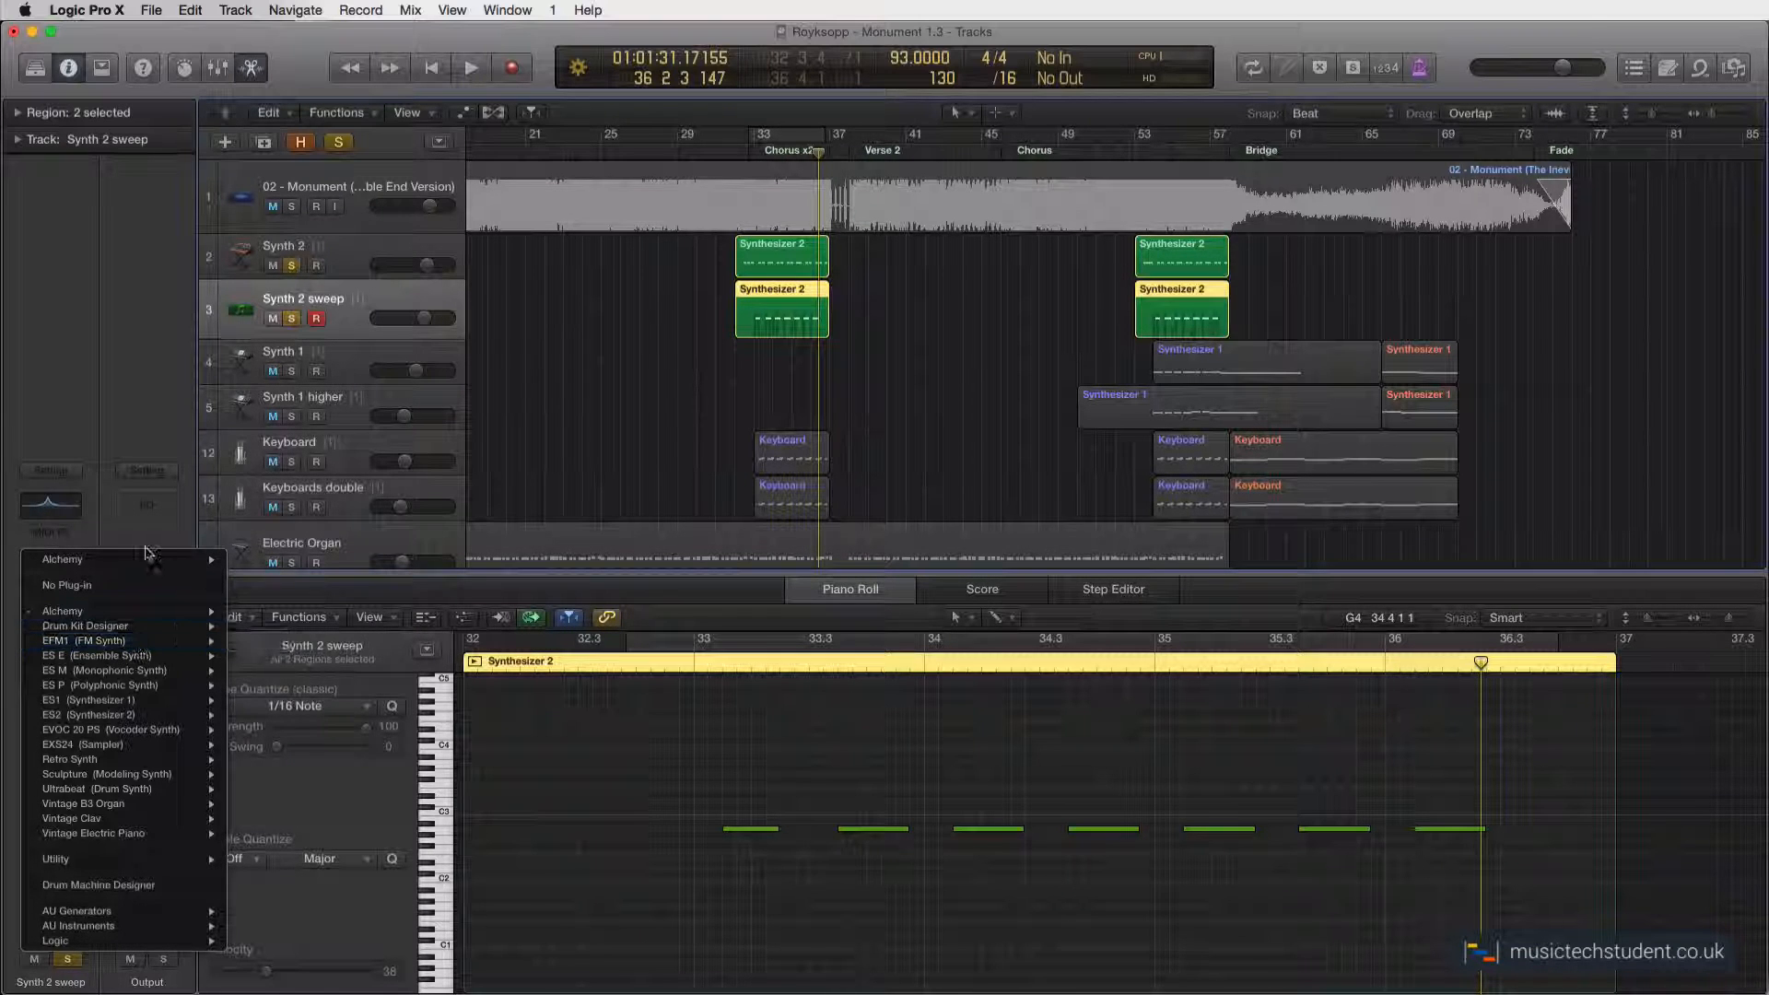
click(146, 558)
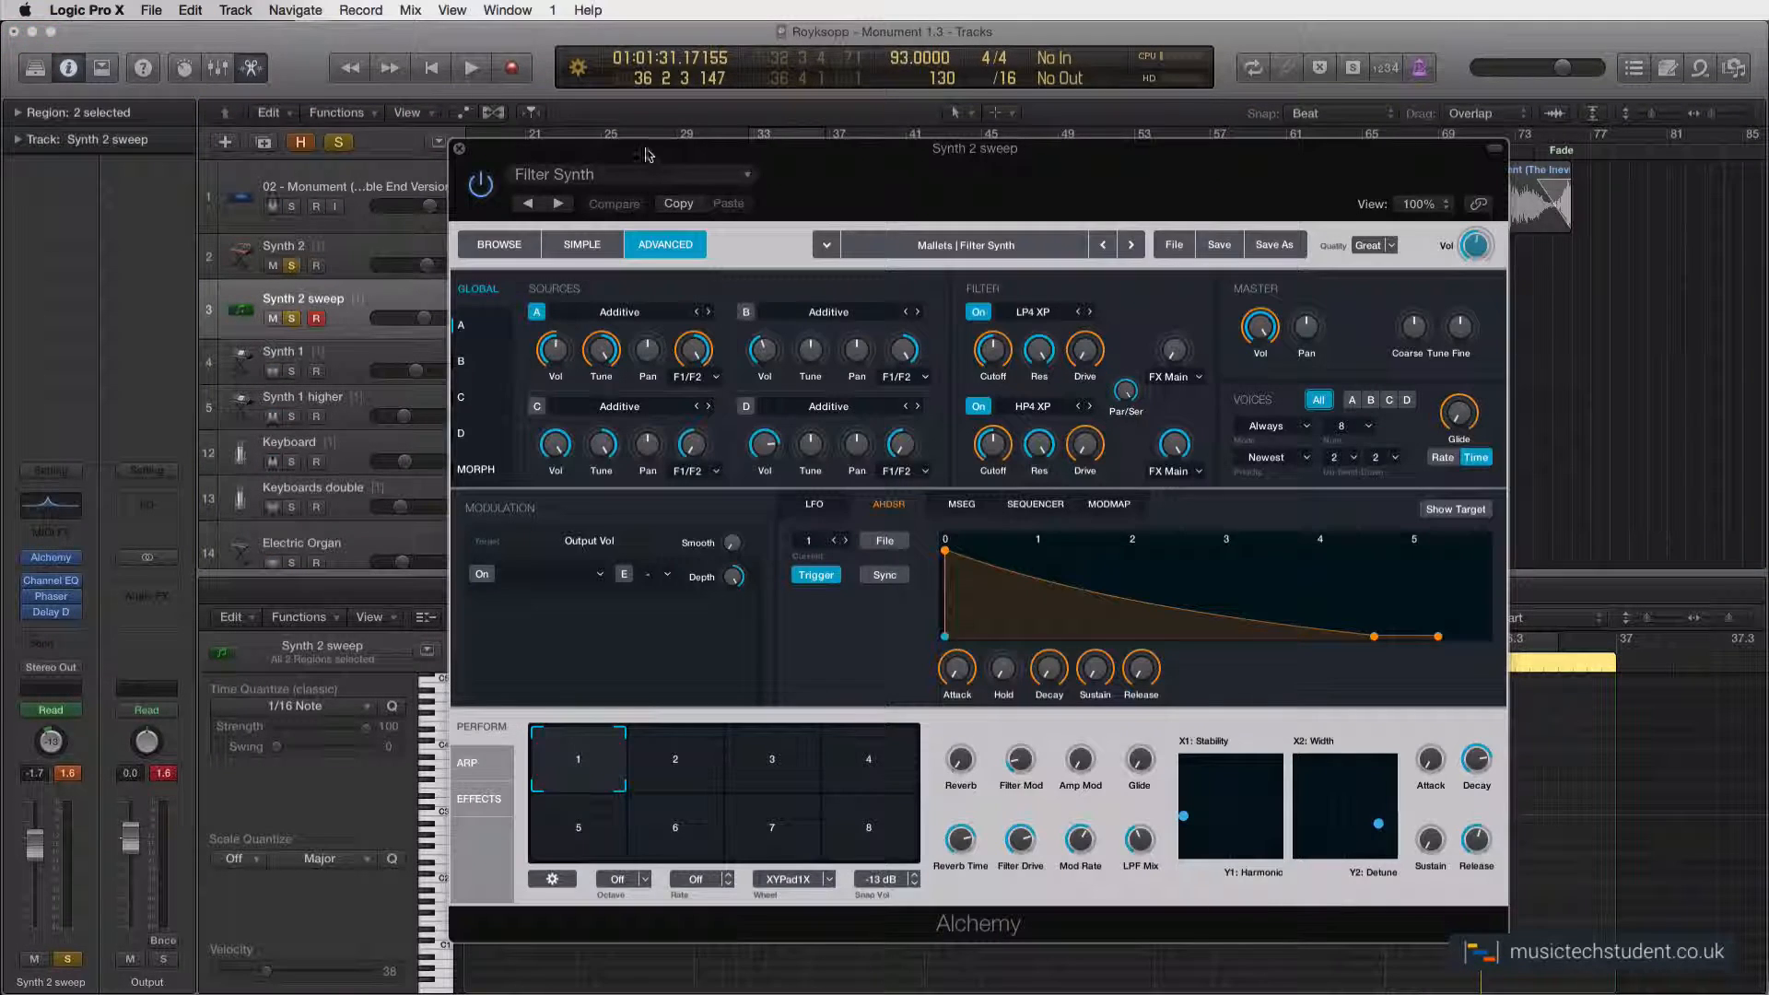
drag(632, 155, 499, 114)
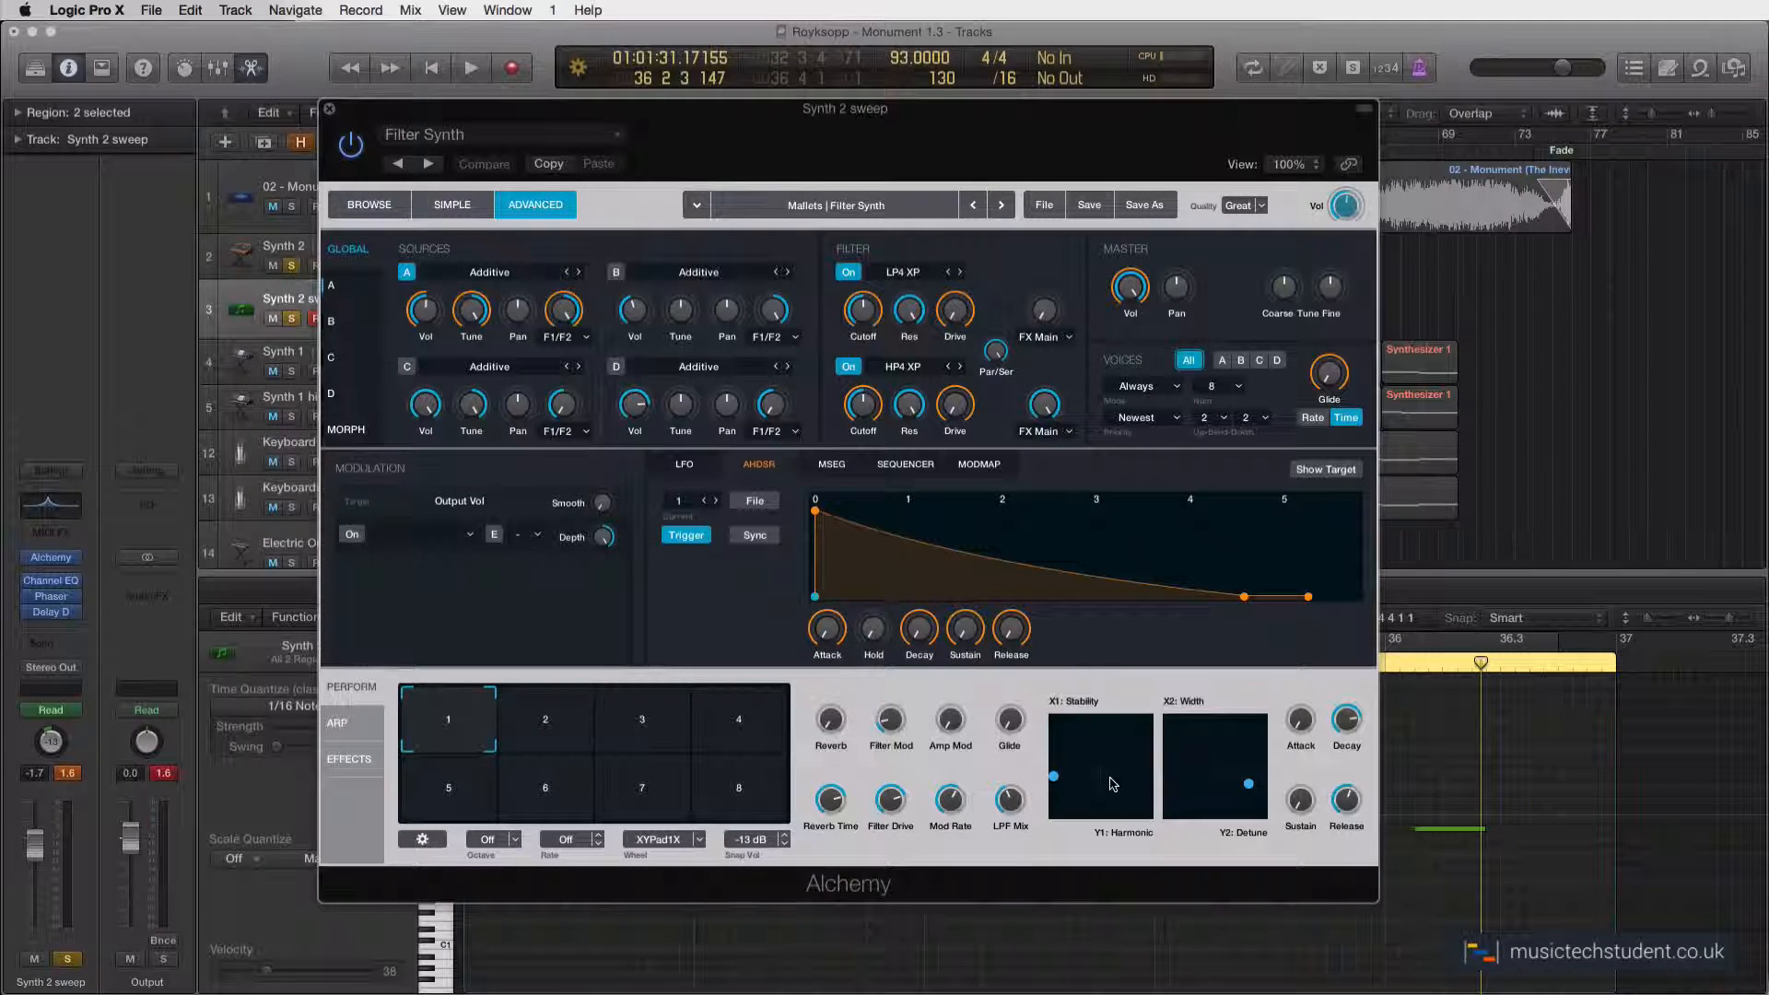
click(329, 110)
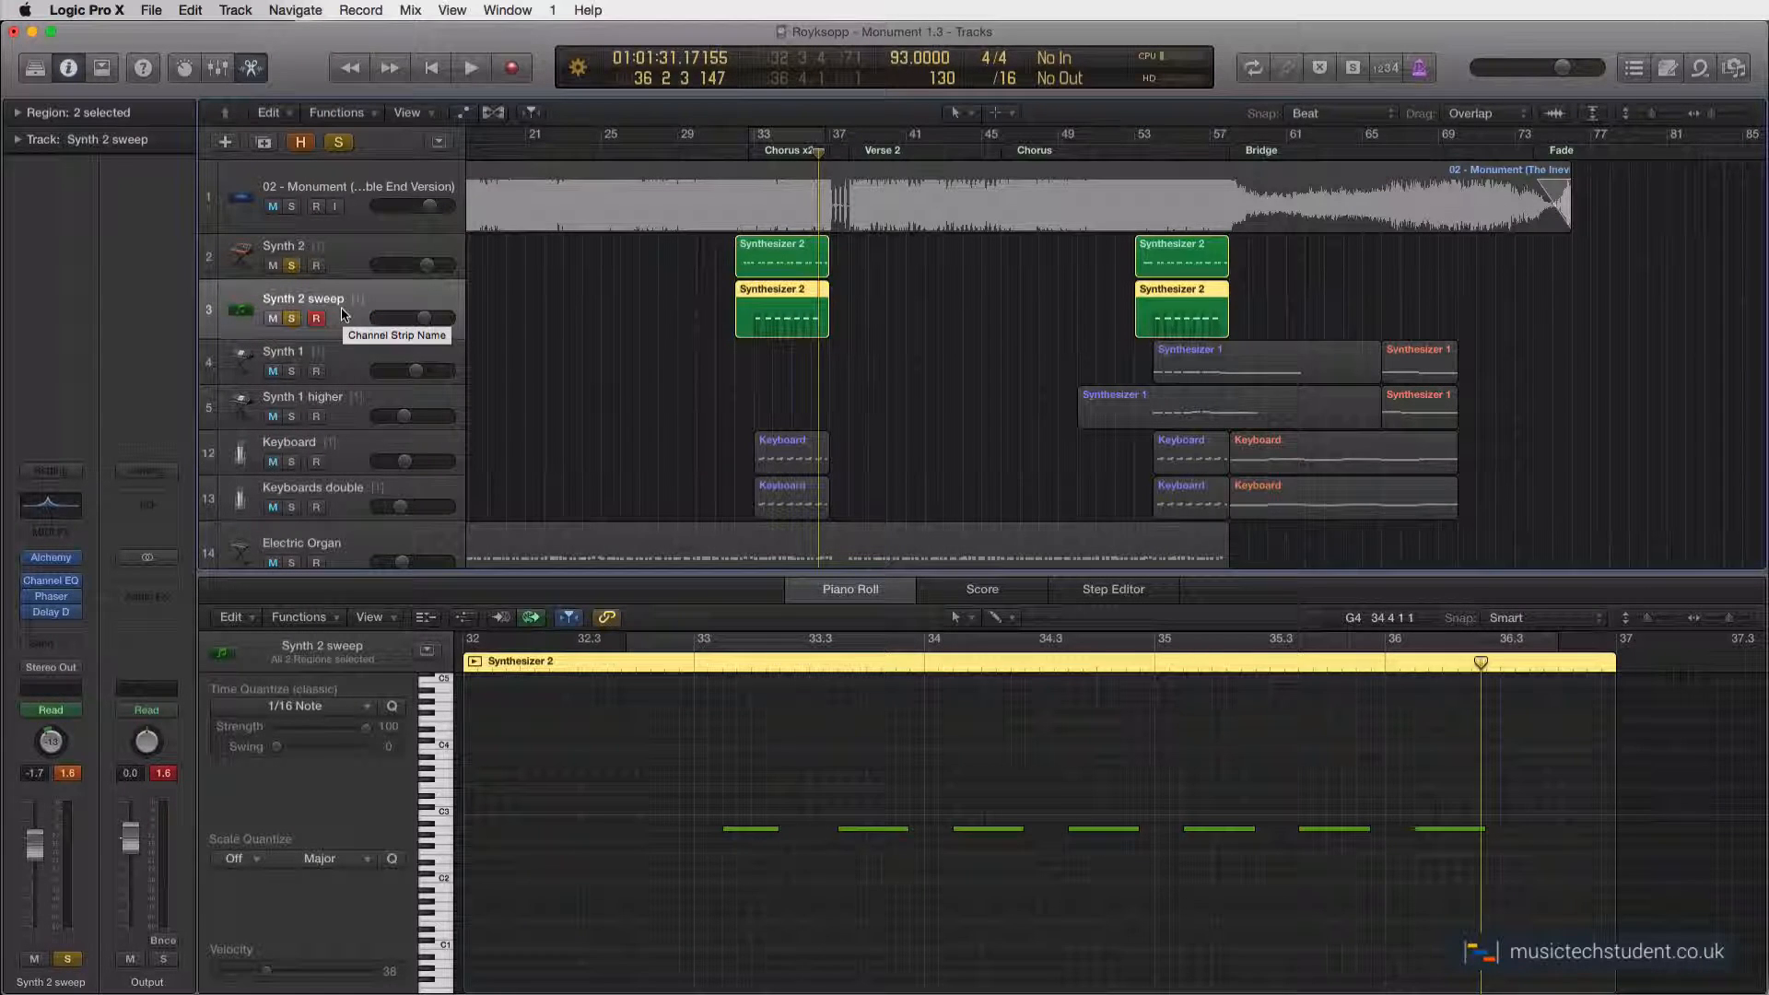
Show track automation, expand the Synth 2 sweep automation lanes and open its Channel EQ, placing the plug-in below the lanes
click(49, 740)
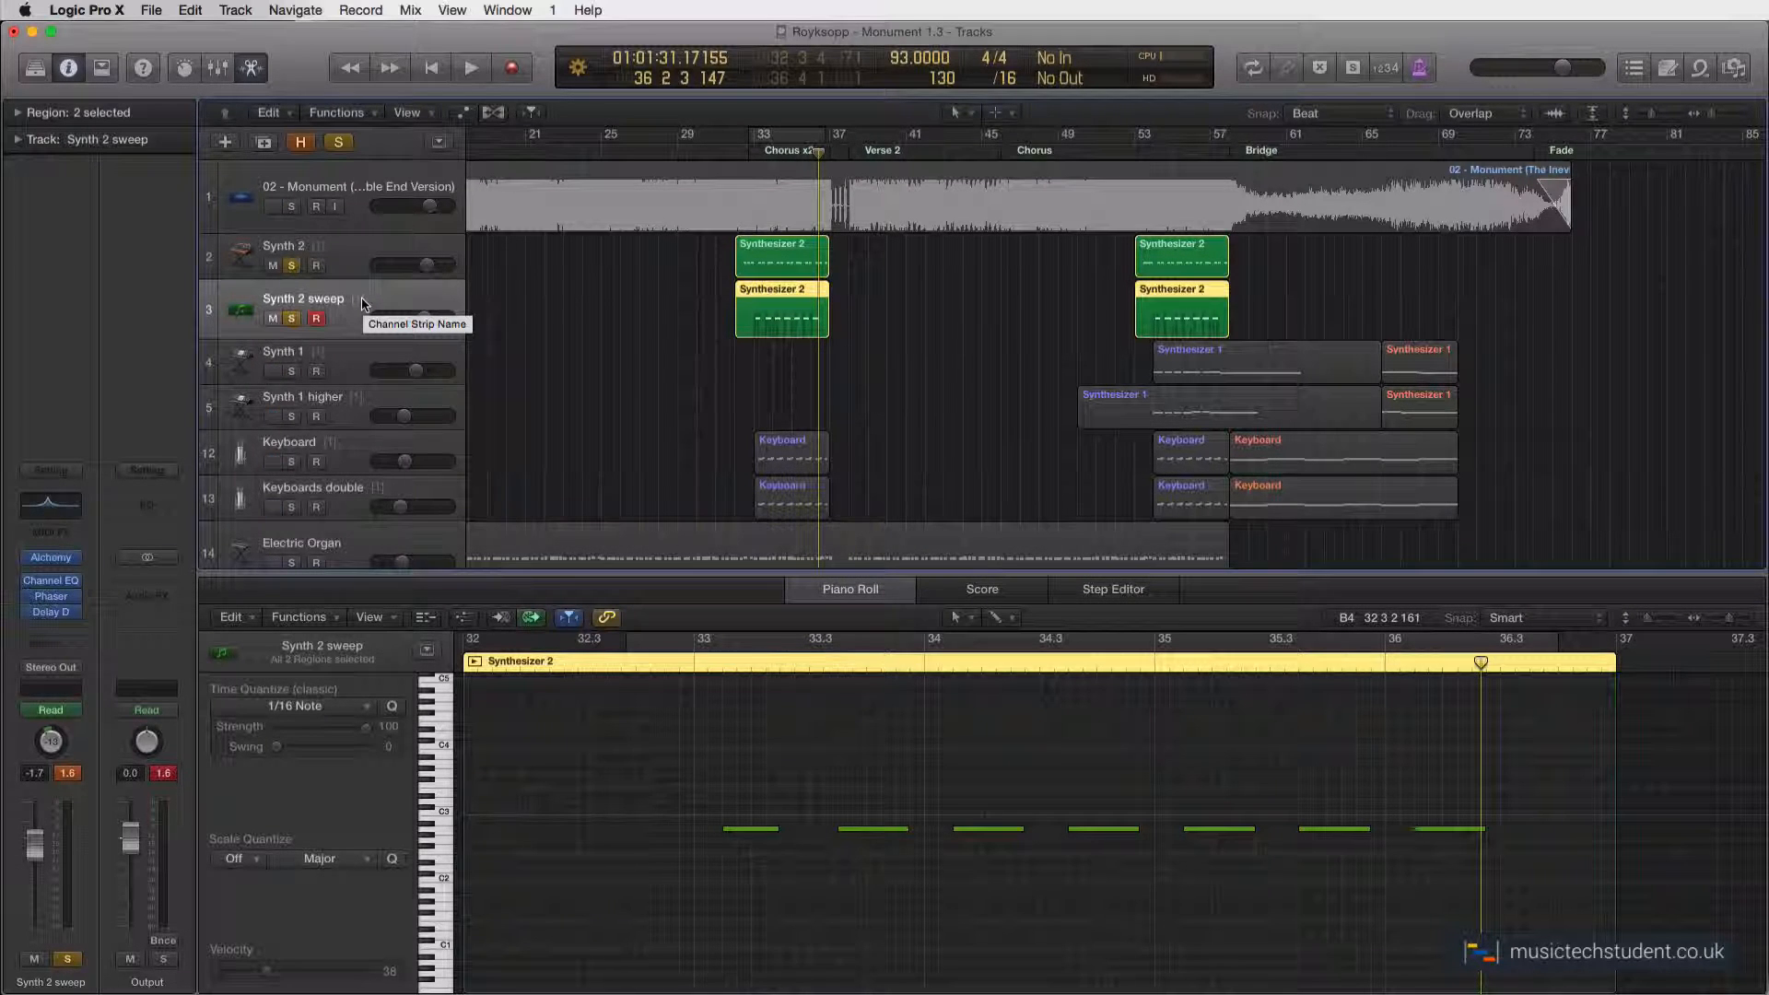
key(a)
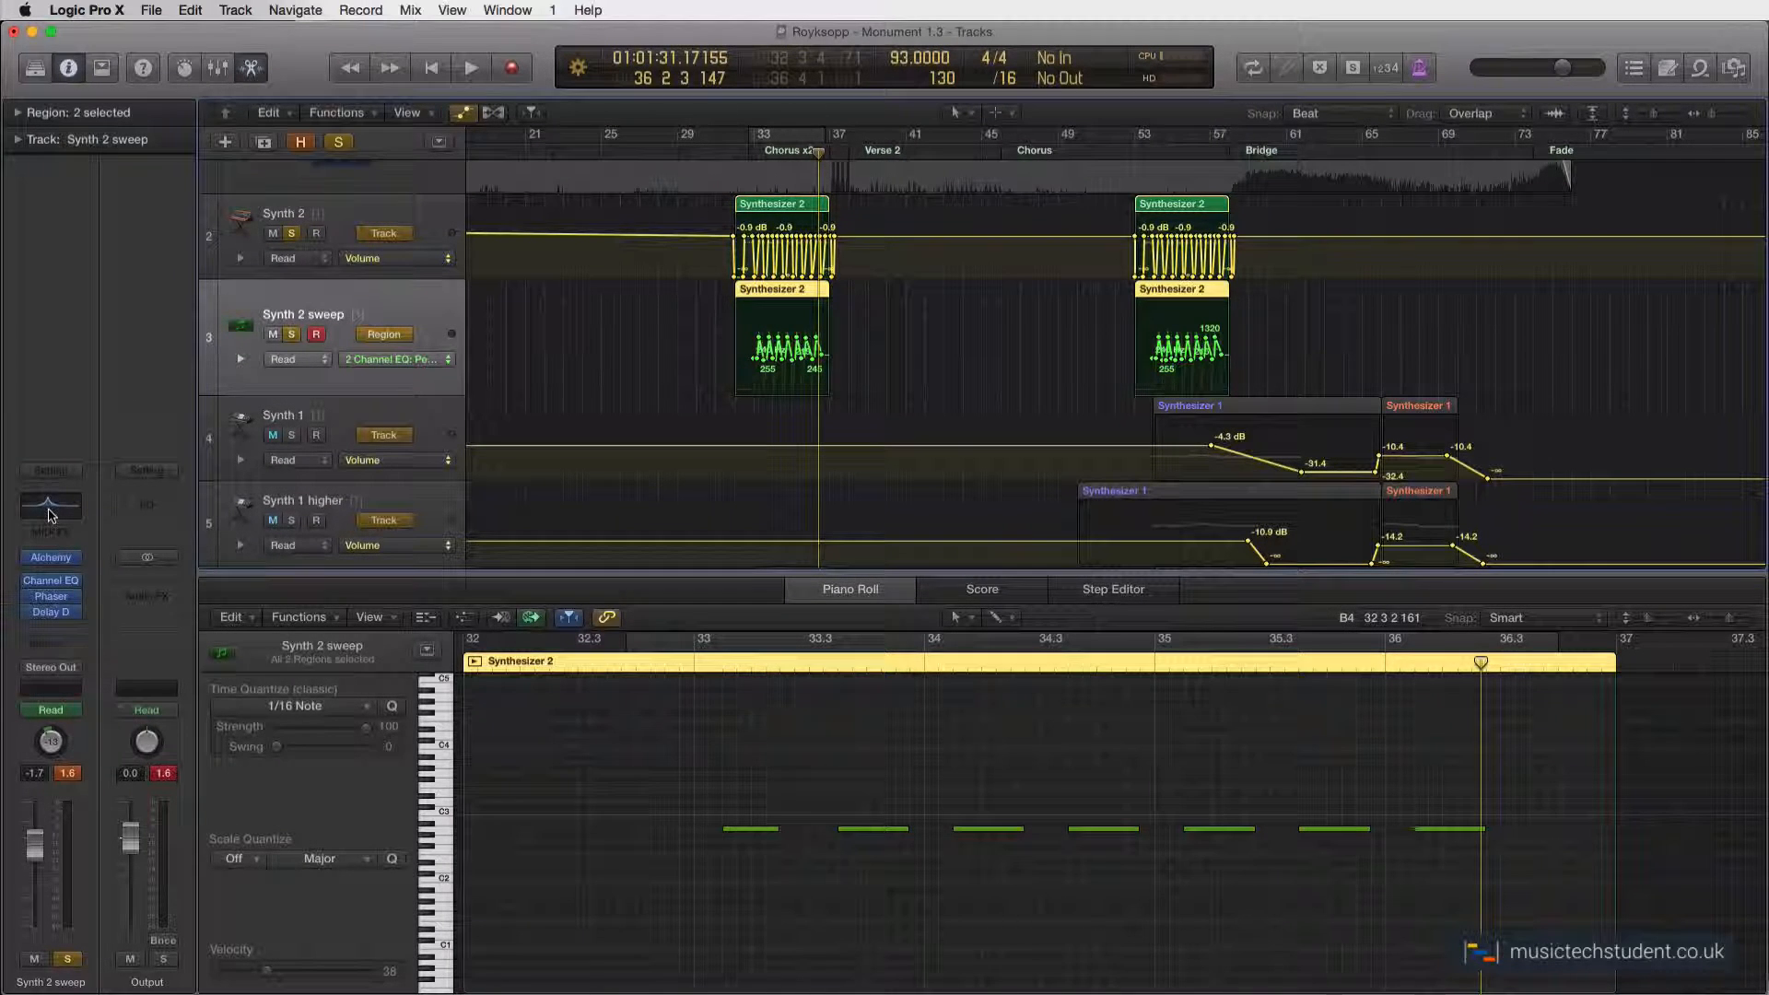
click(76, 508)
drag(465, 586, 473, 508)
click(240, 360)
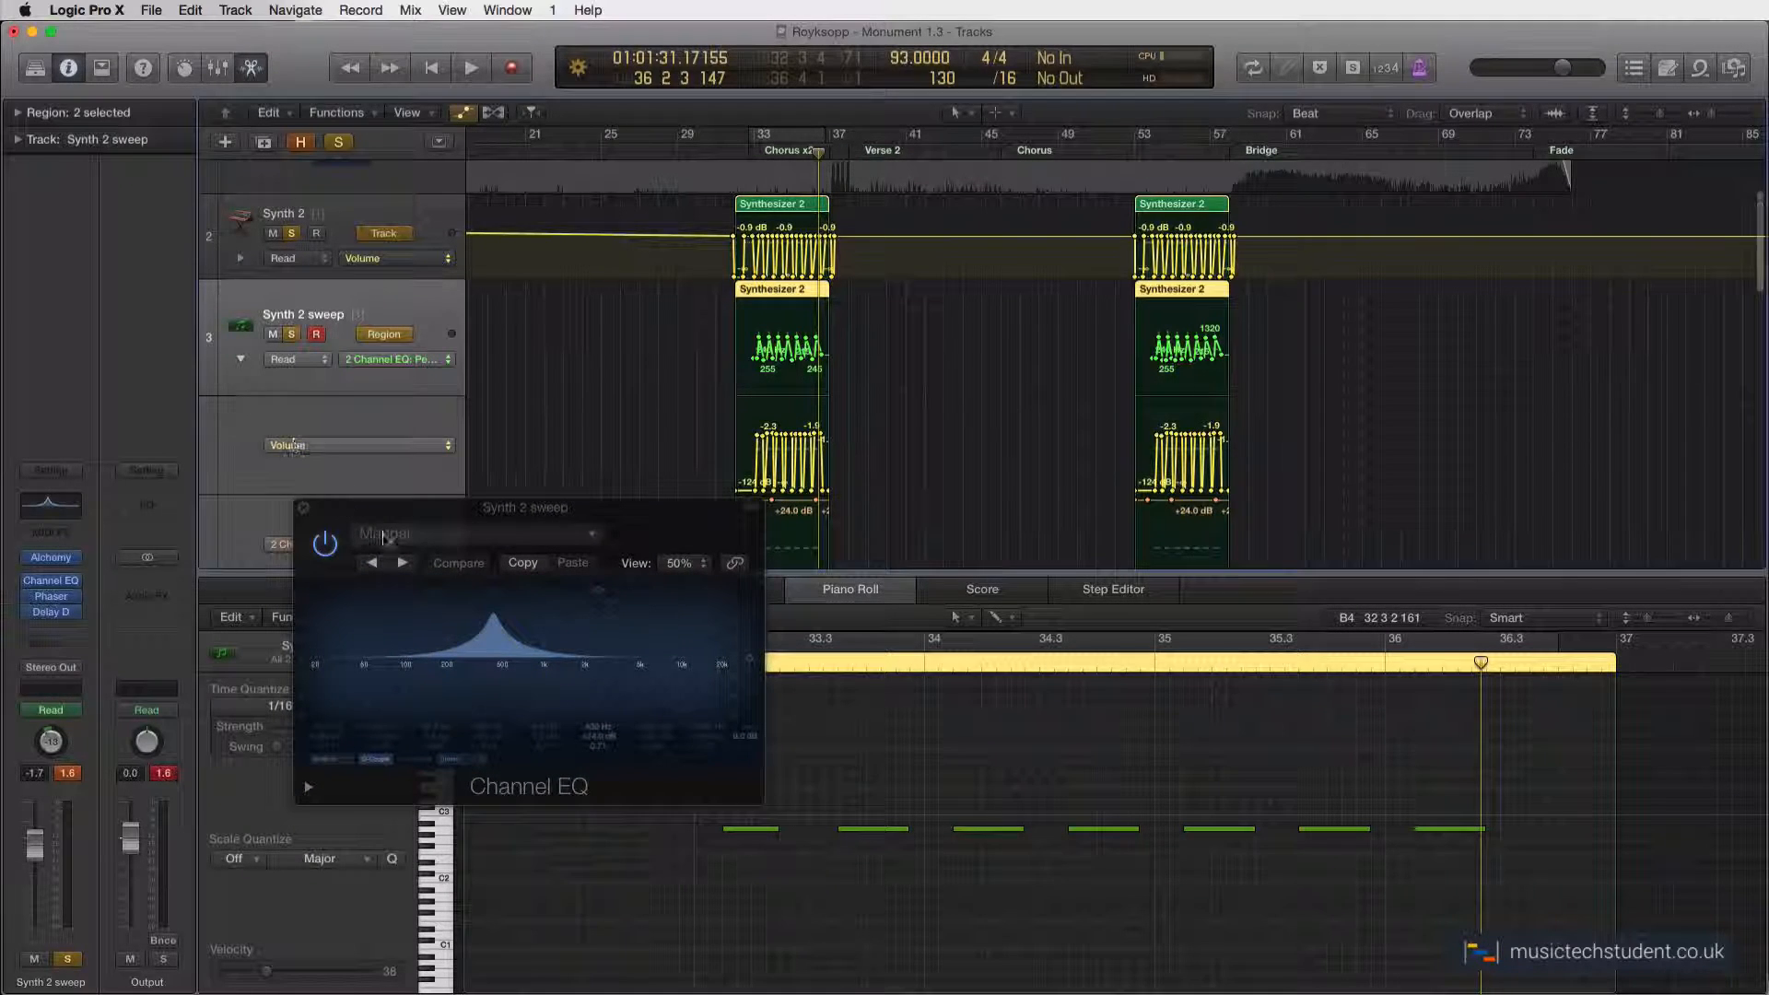
drag(383, 542, 387, 669)
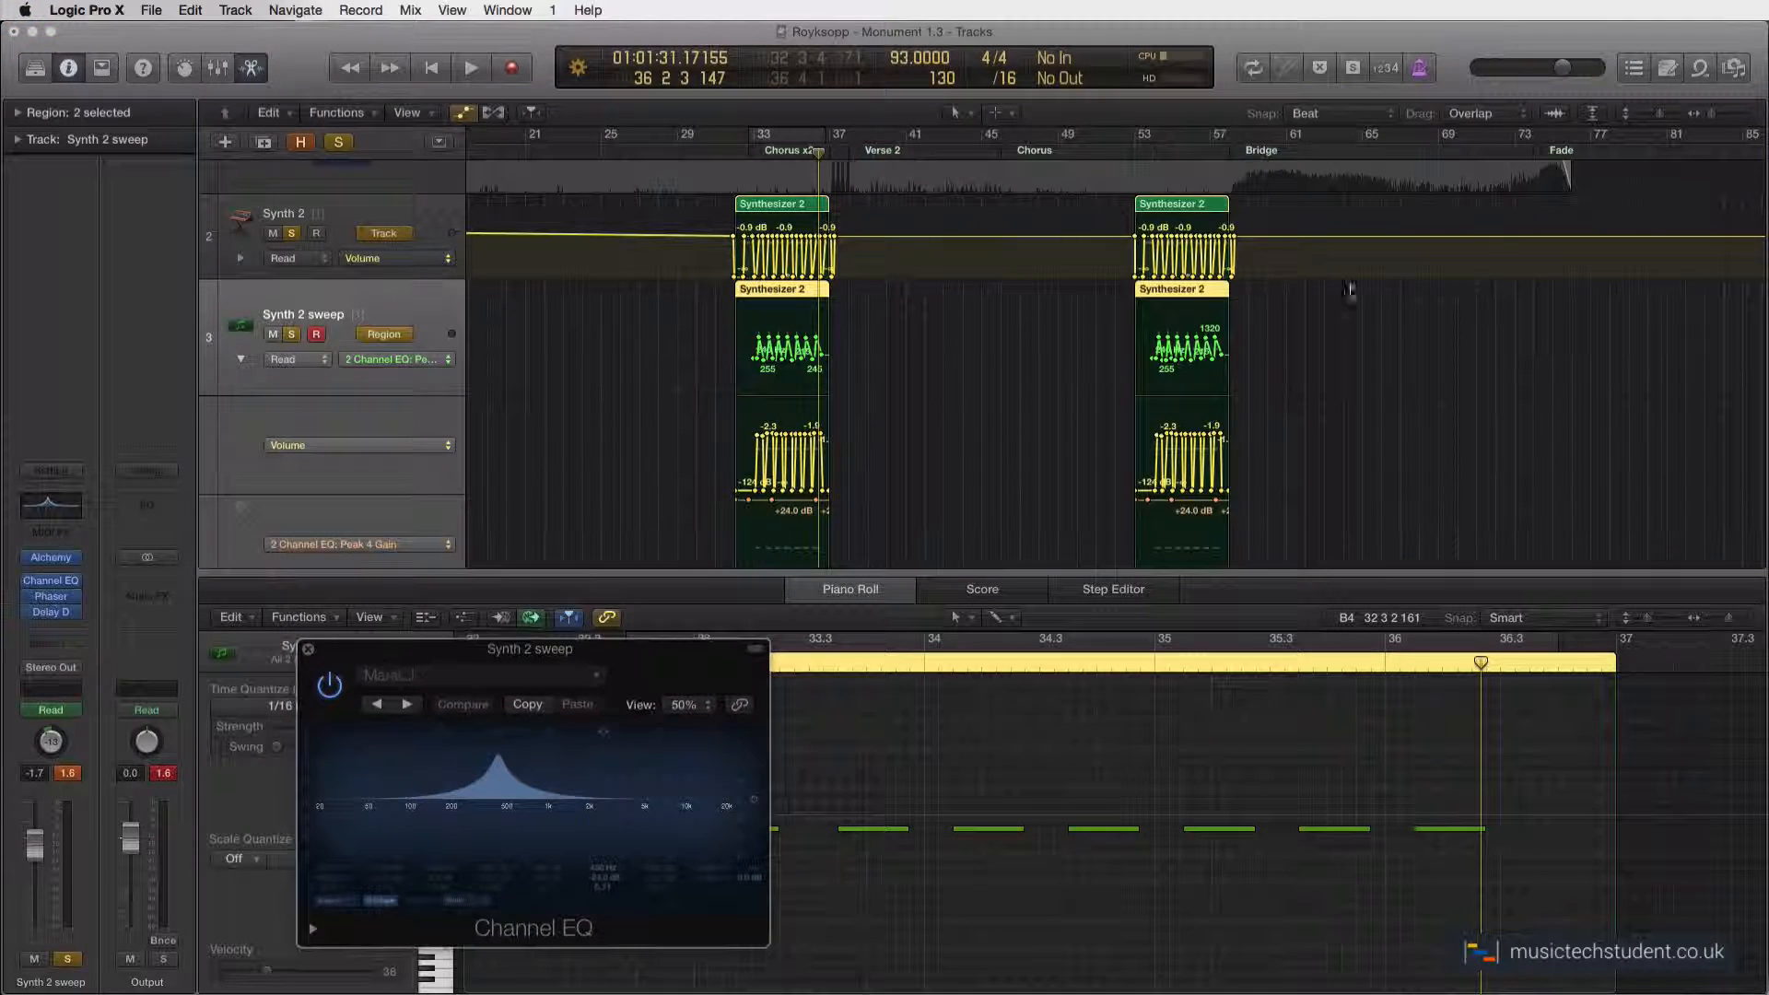
Examine the Channel EQ sweep, volume and Peak 4 Gain automation of Synth 2 sweep up close across the first chorus
click(1719, 114)
drag(1720, 117, 1729, 119)
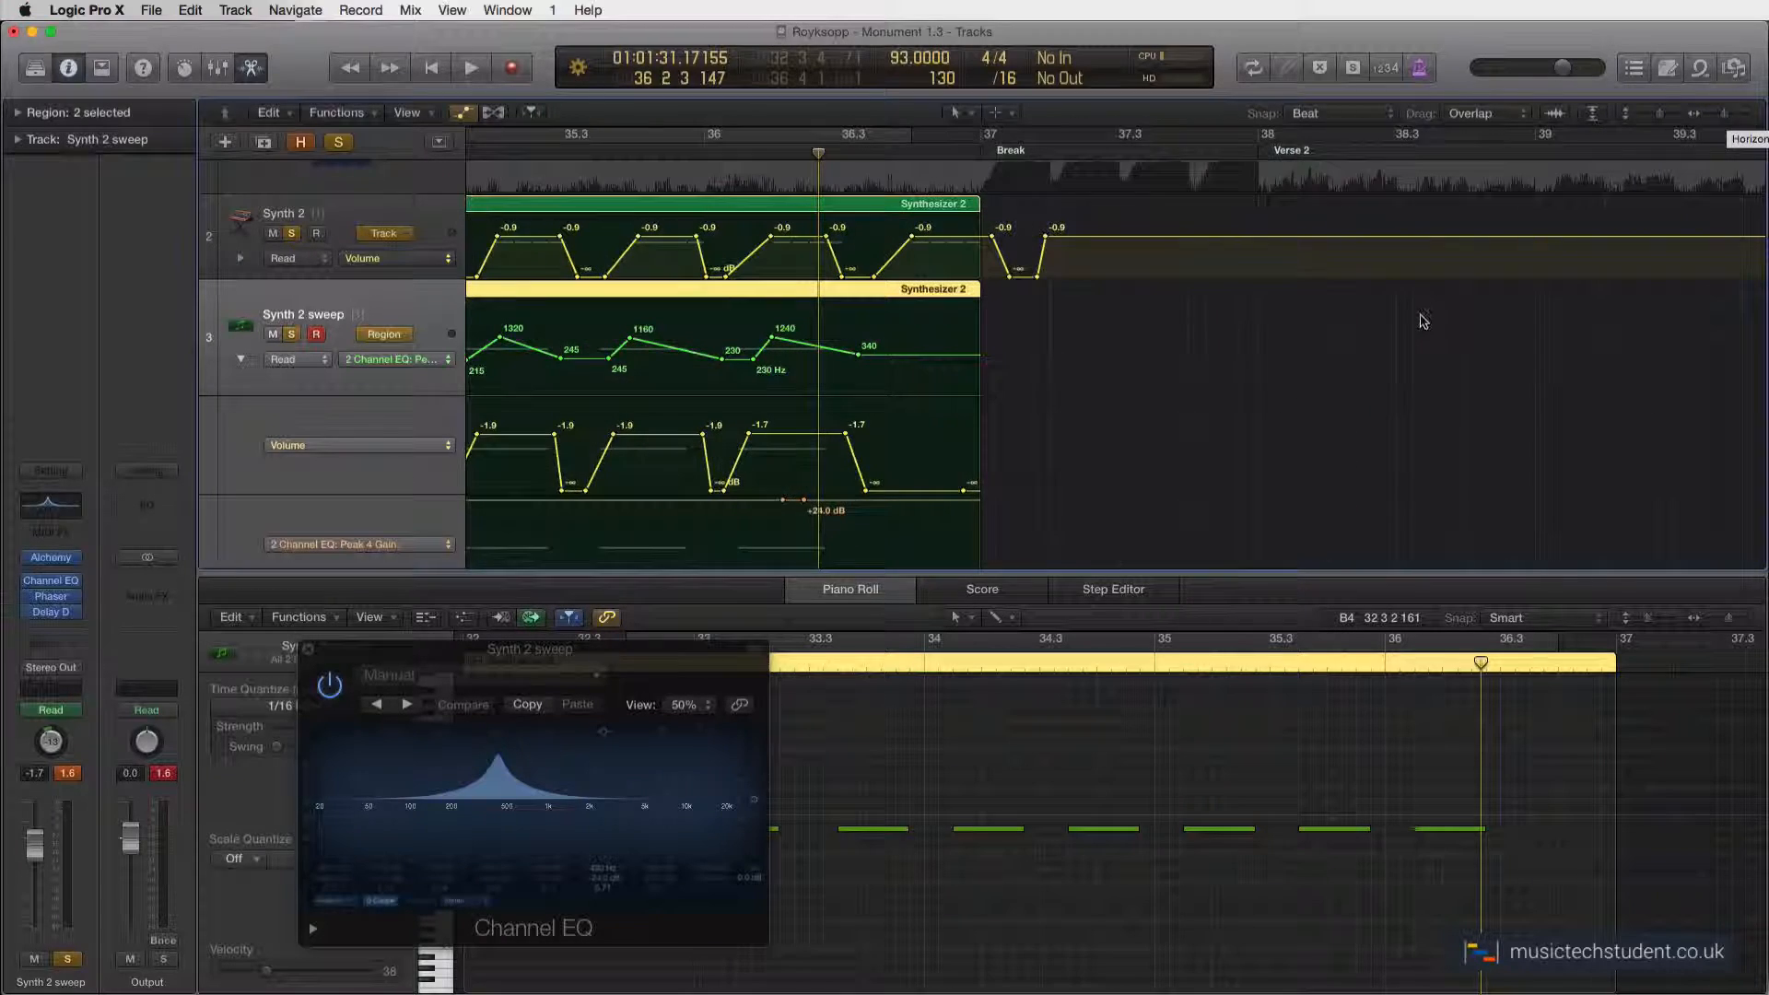
scroll(1420, 323, left, 3)
scroll(1419, 322, left, 3)
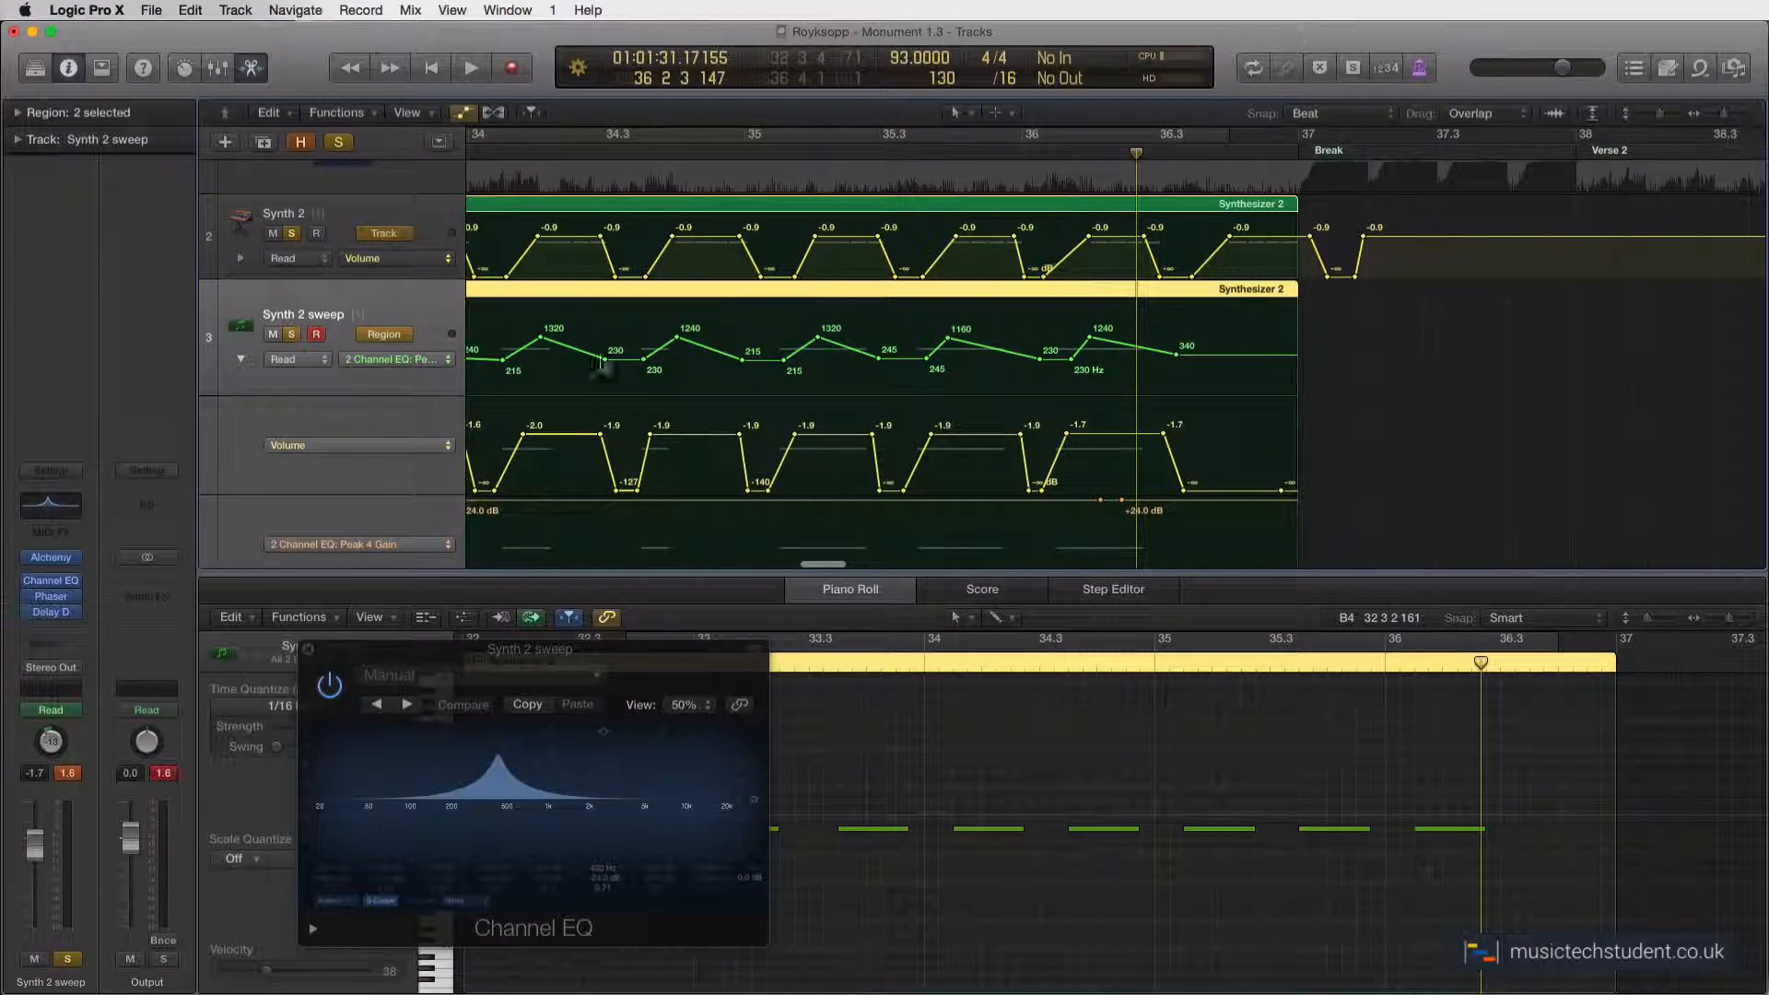
scroll(337, 405, down, 5)
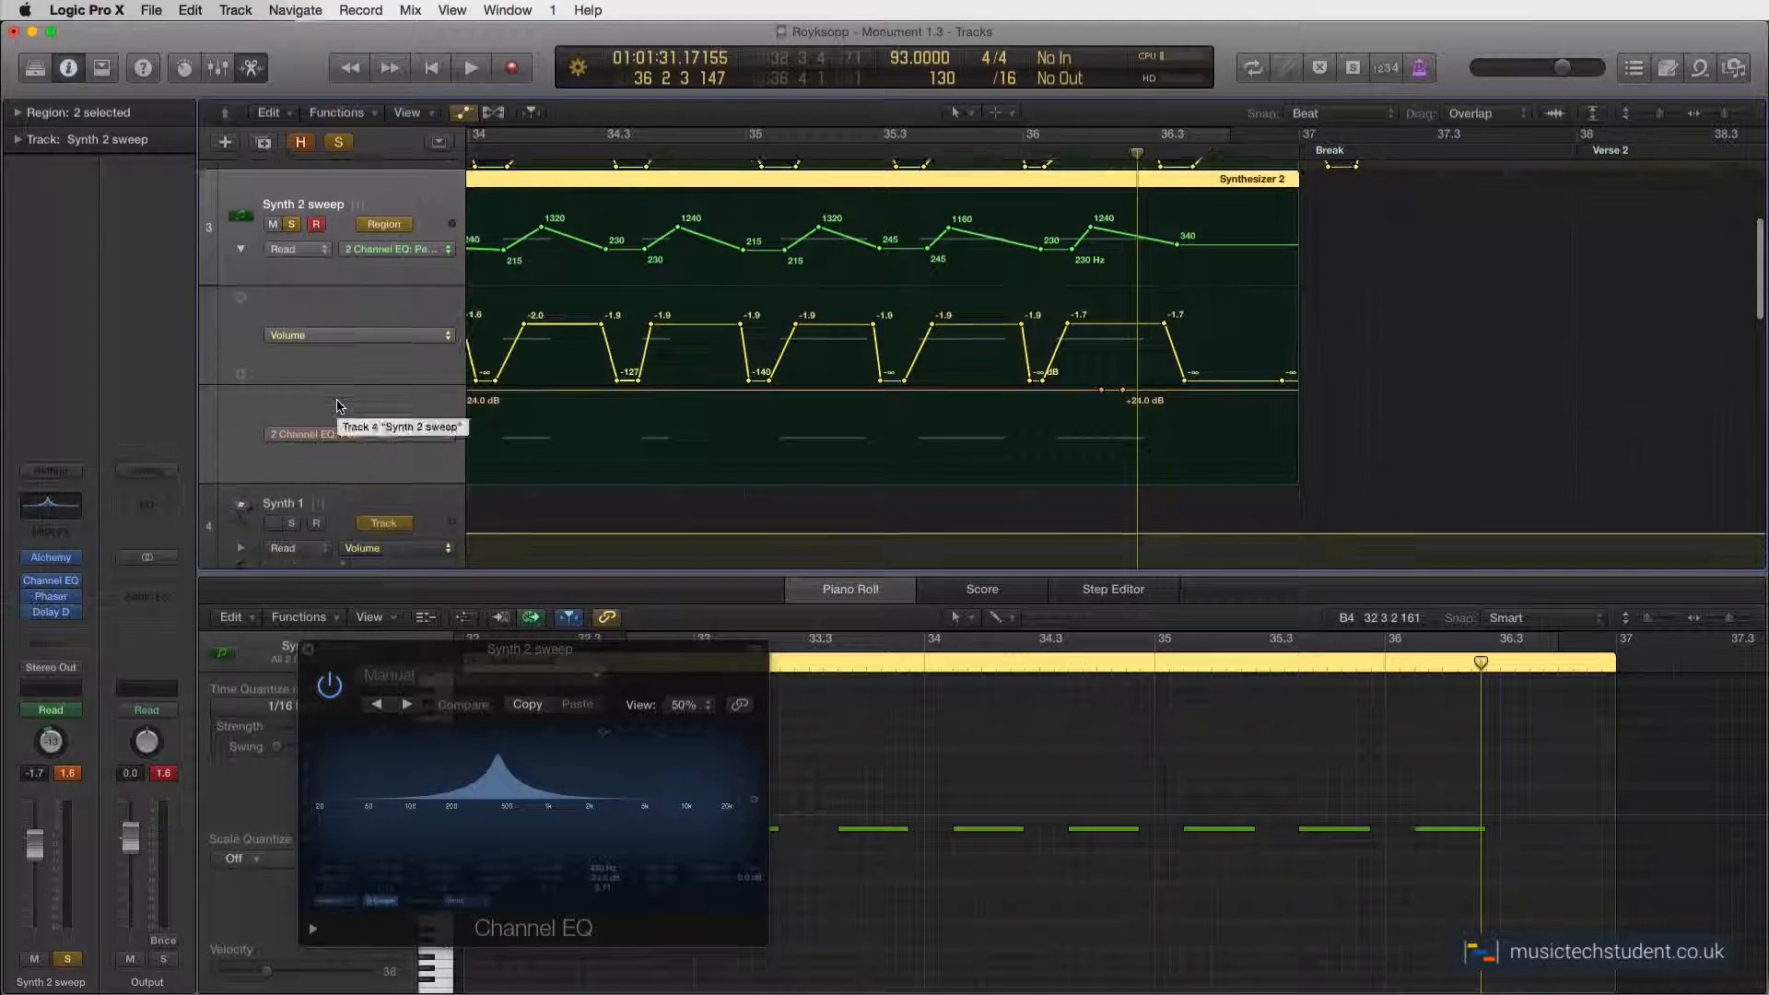
scroll(866, 379, left, 5)
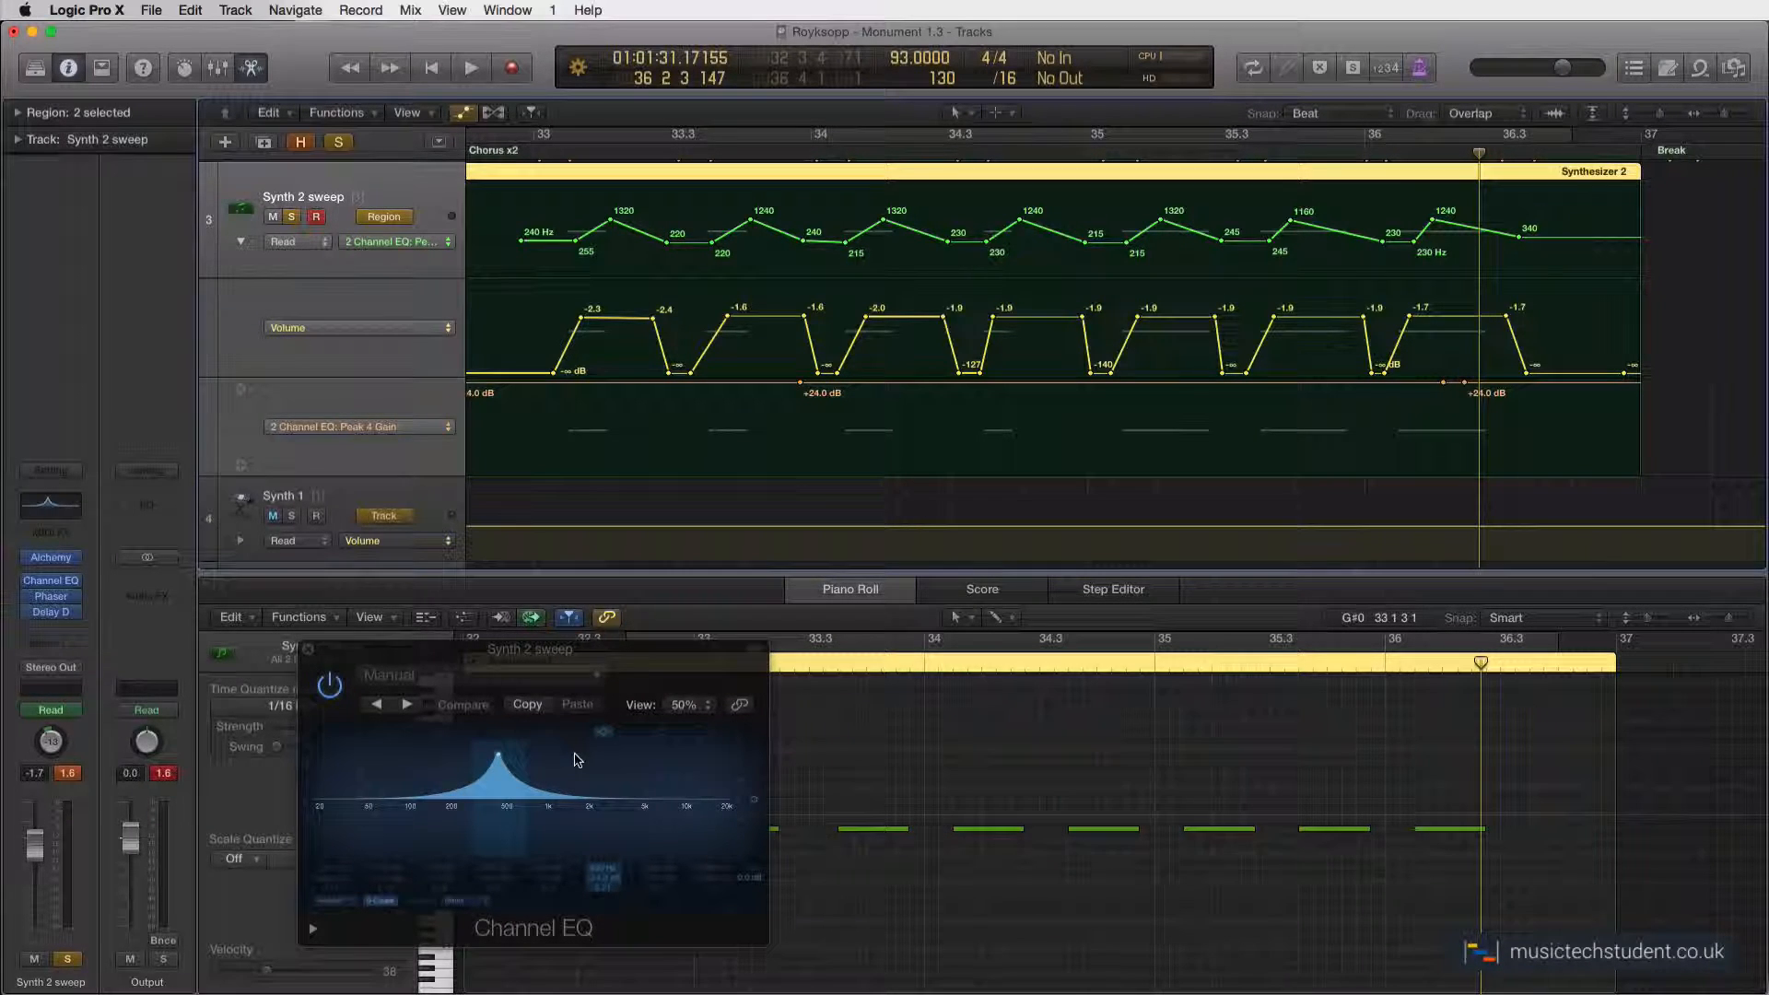
scroll(570, 256, up, 1)
scroll(562, 251, left, 1)
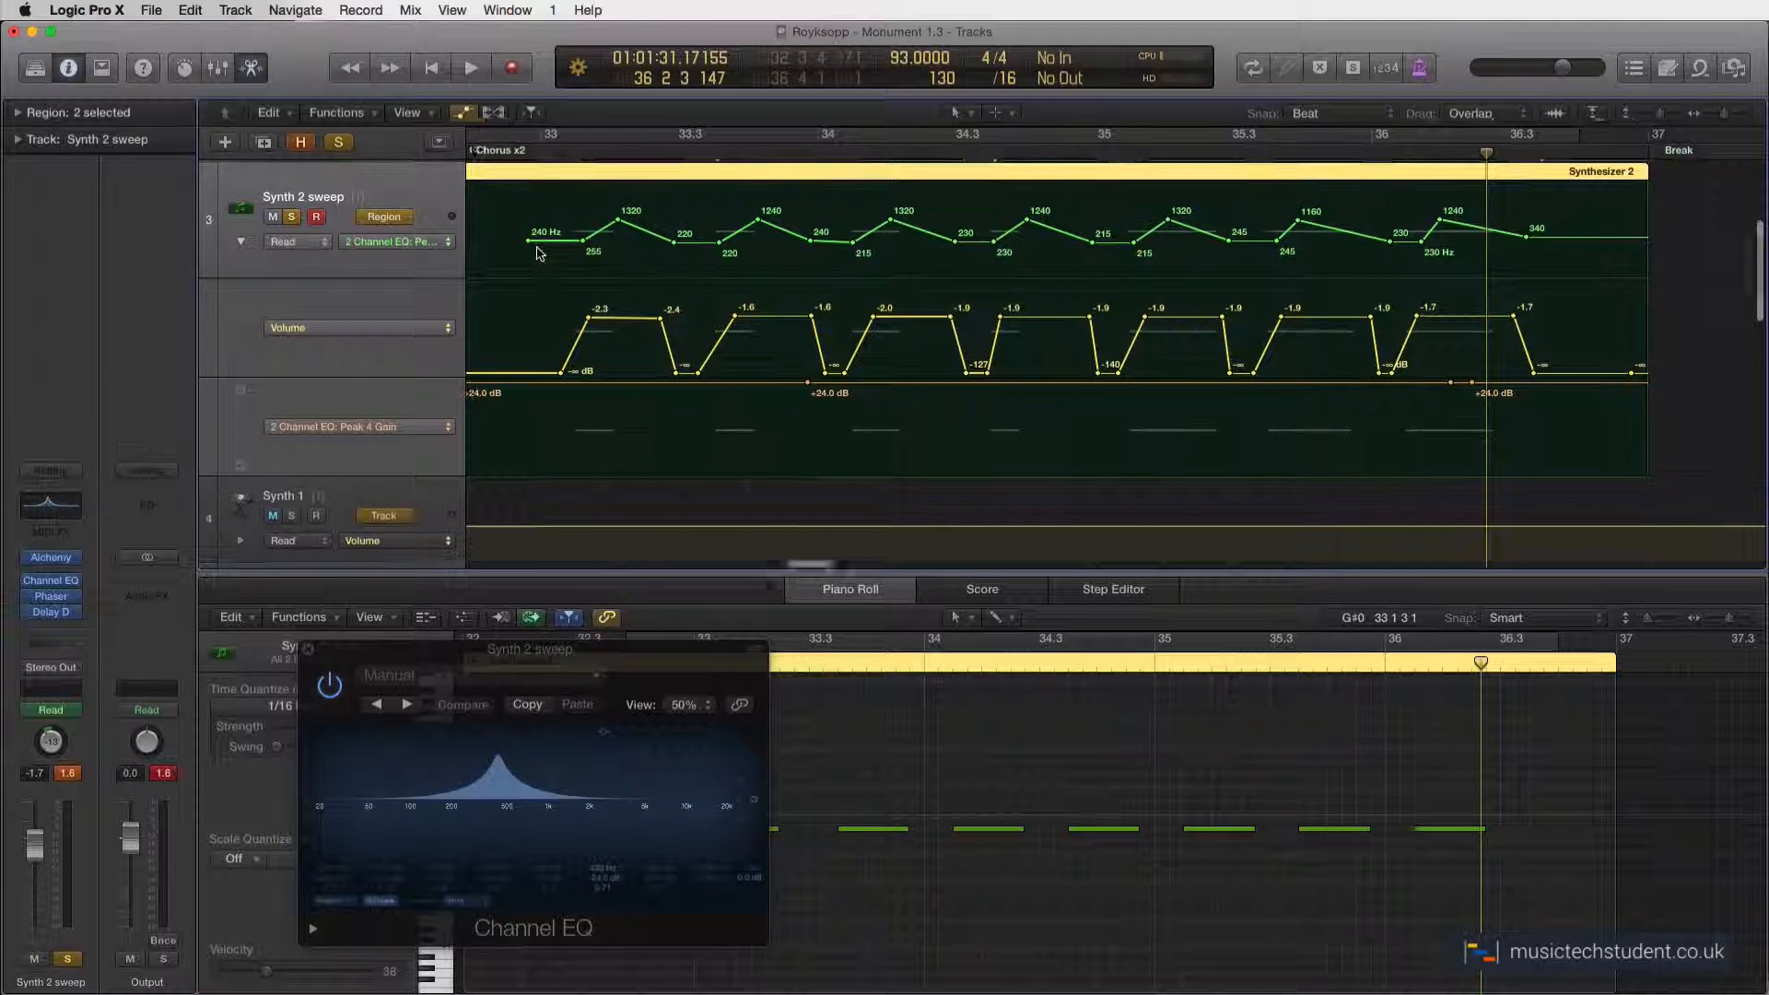
scroll(541, 239, up, 1)
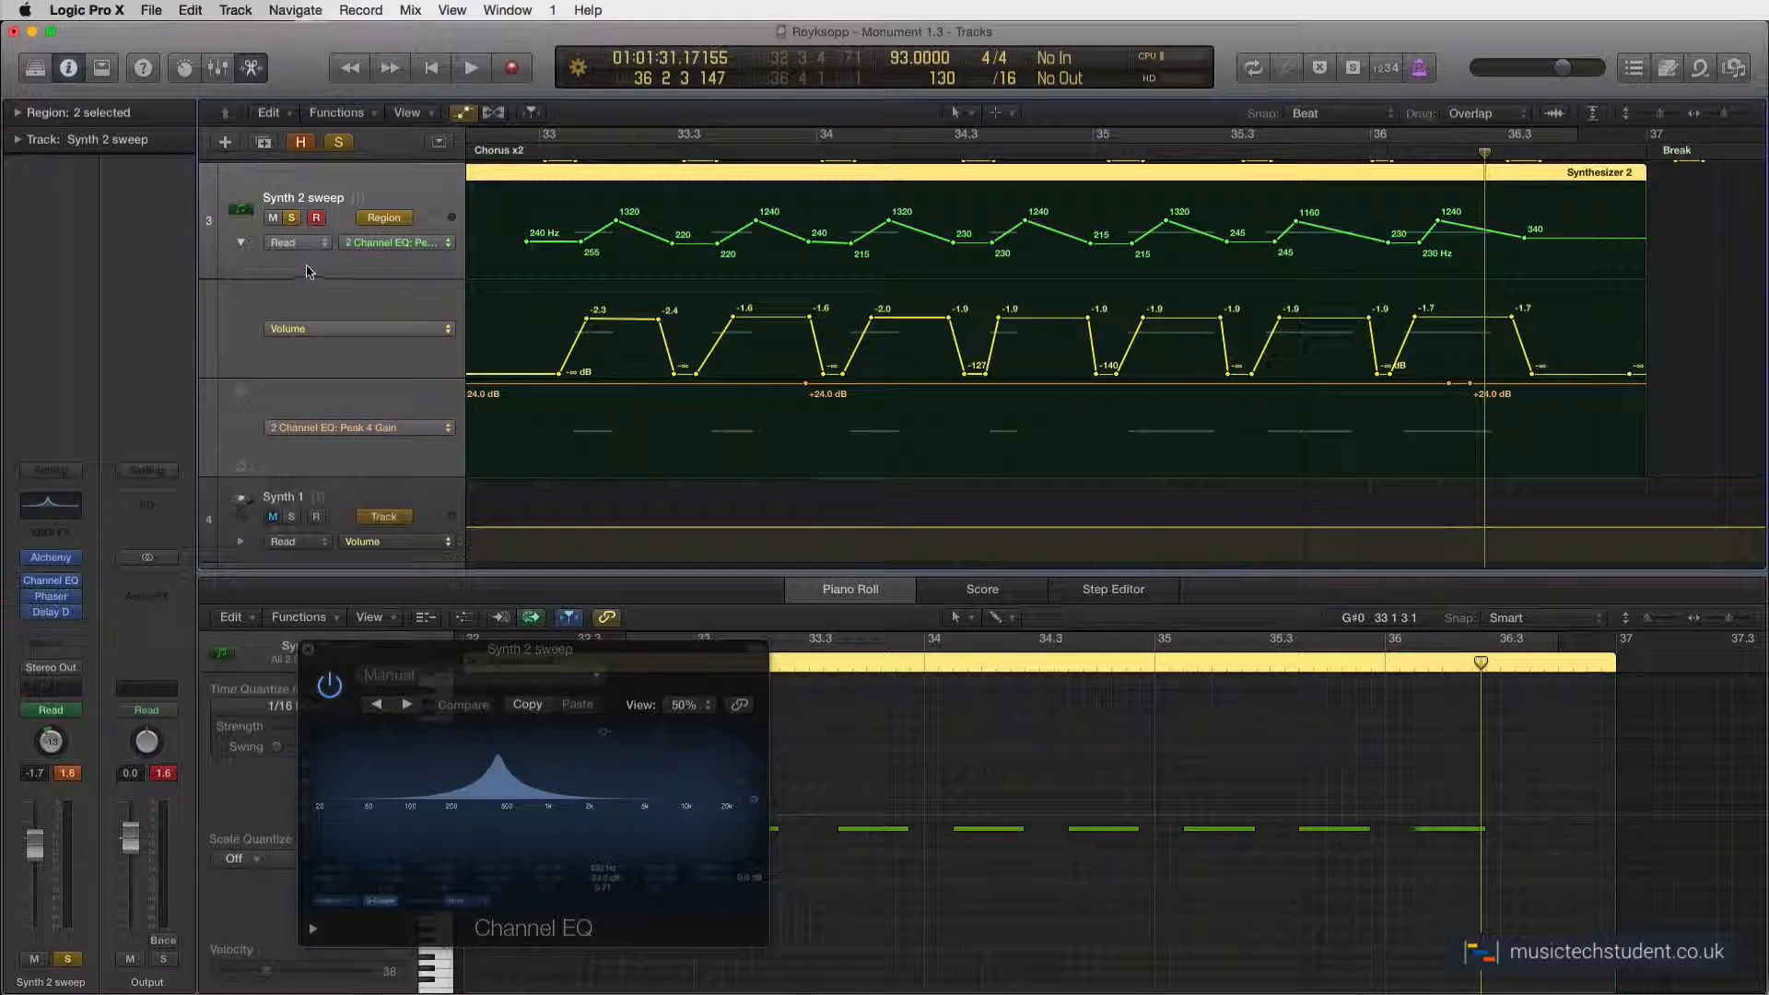
Turn off solo on the synth tracks and play the full mix from just before bar 33 into the break
scroll(290, 226, up, 3)
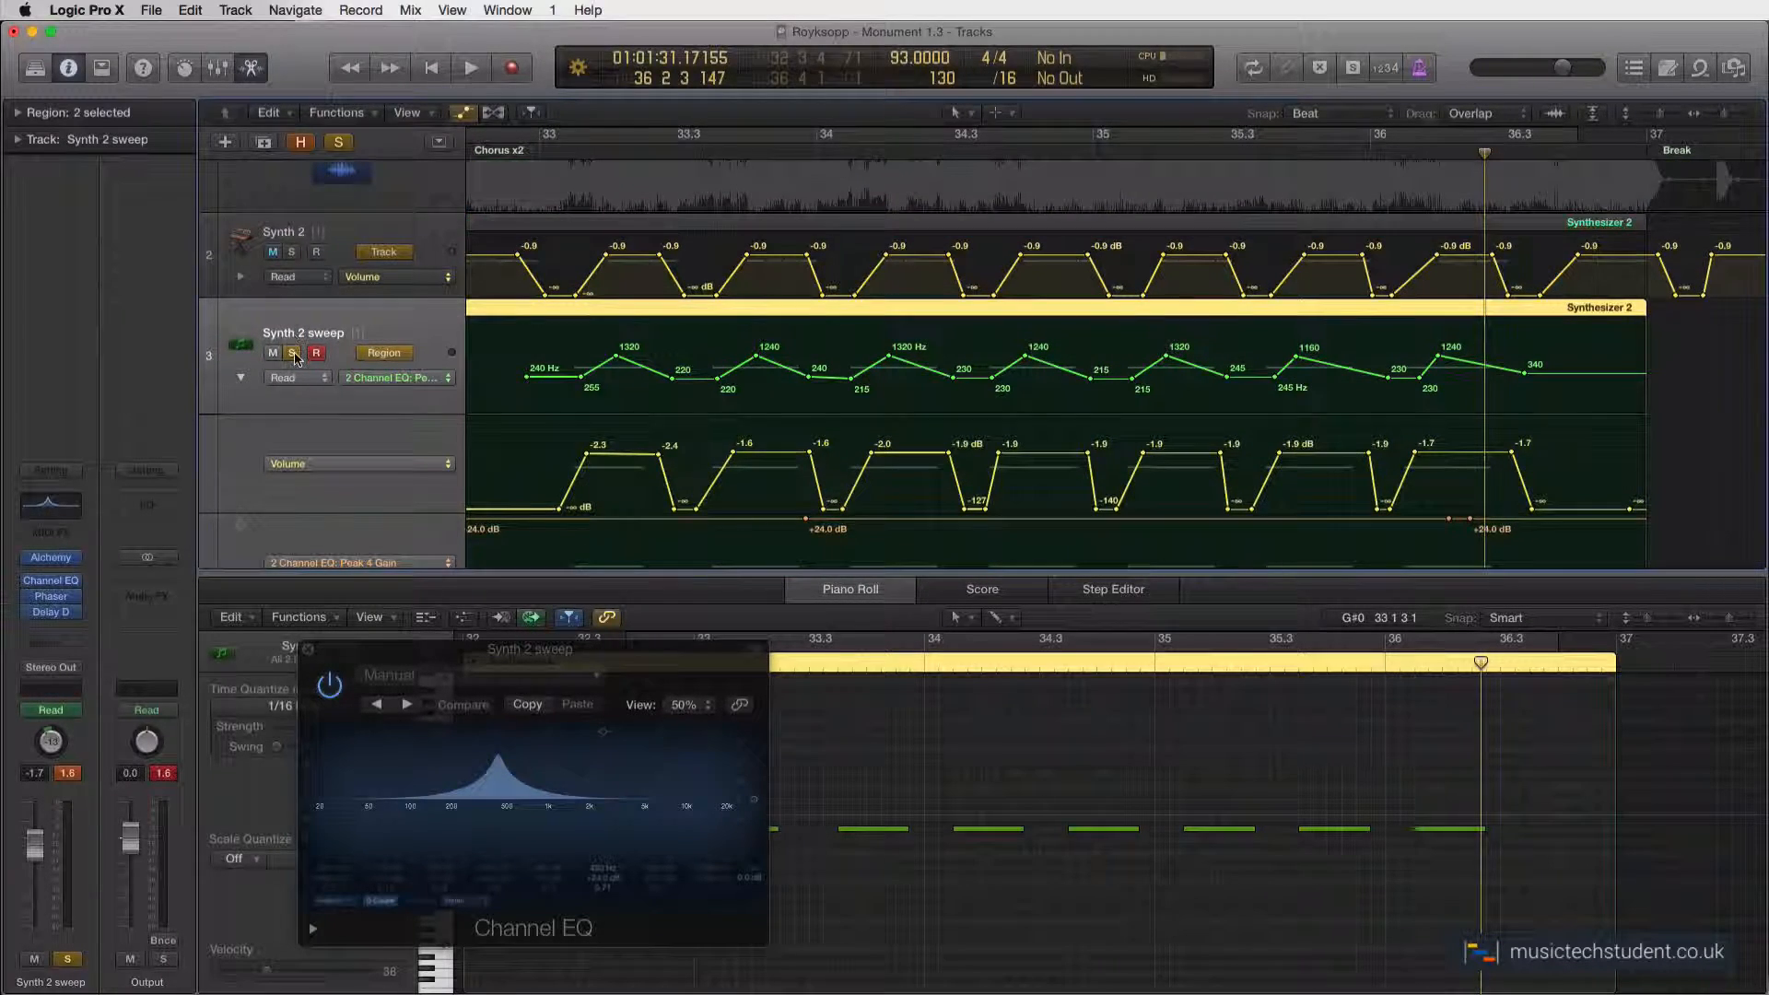
click(291, 352)
scroll(316, 241, up, 2)
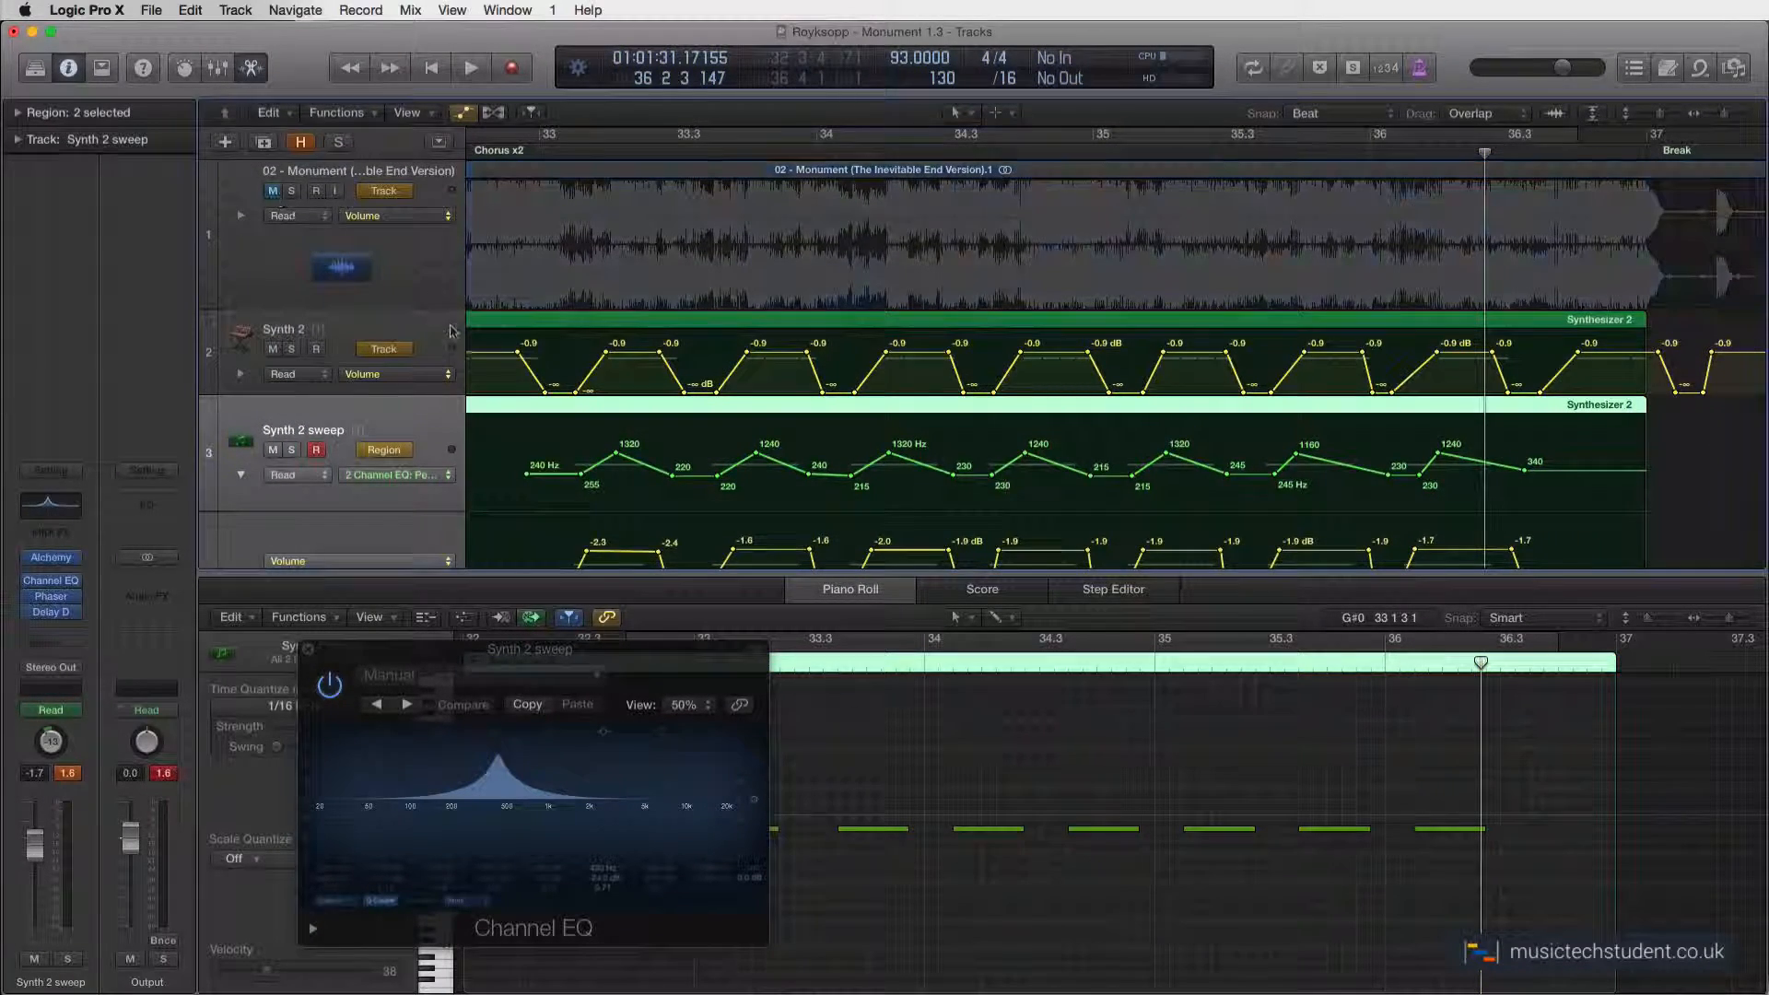
scroll(316, 242, down, 3)
scroll(542, 155, left, 2)
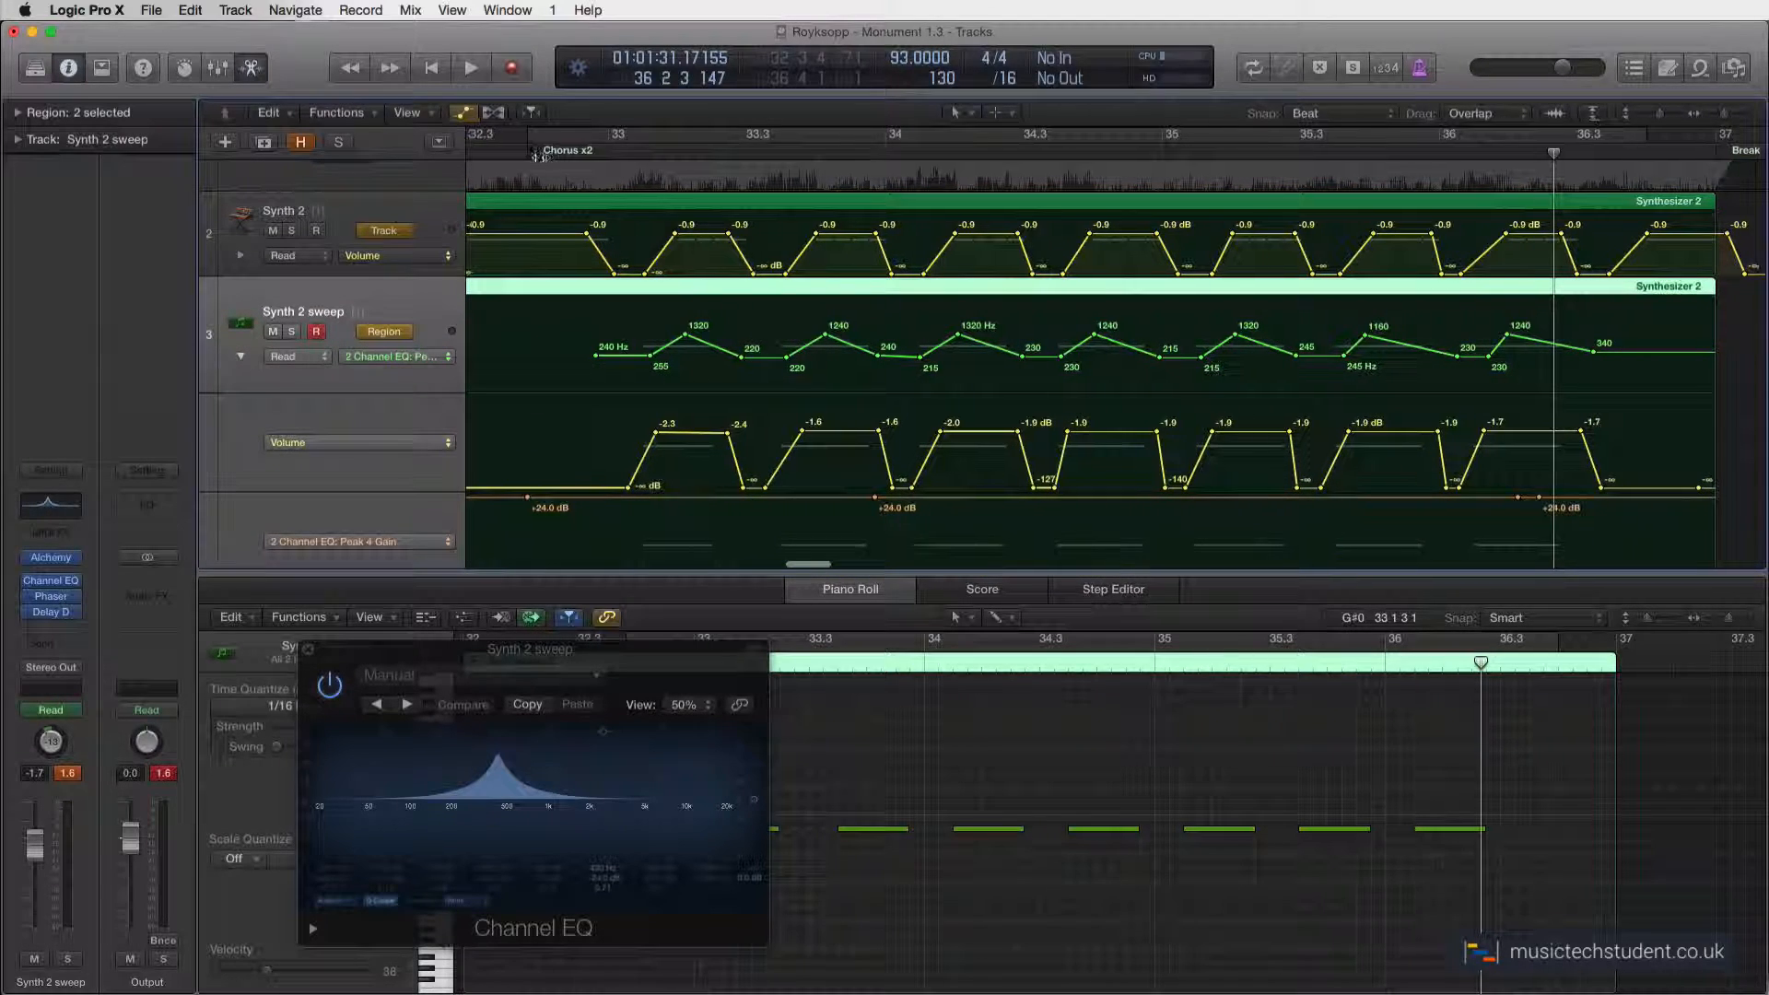
double_click(529, 155)
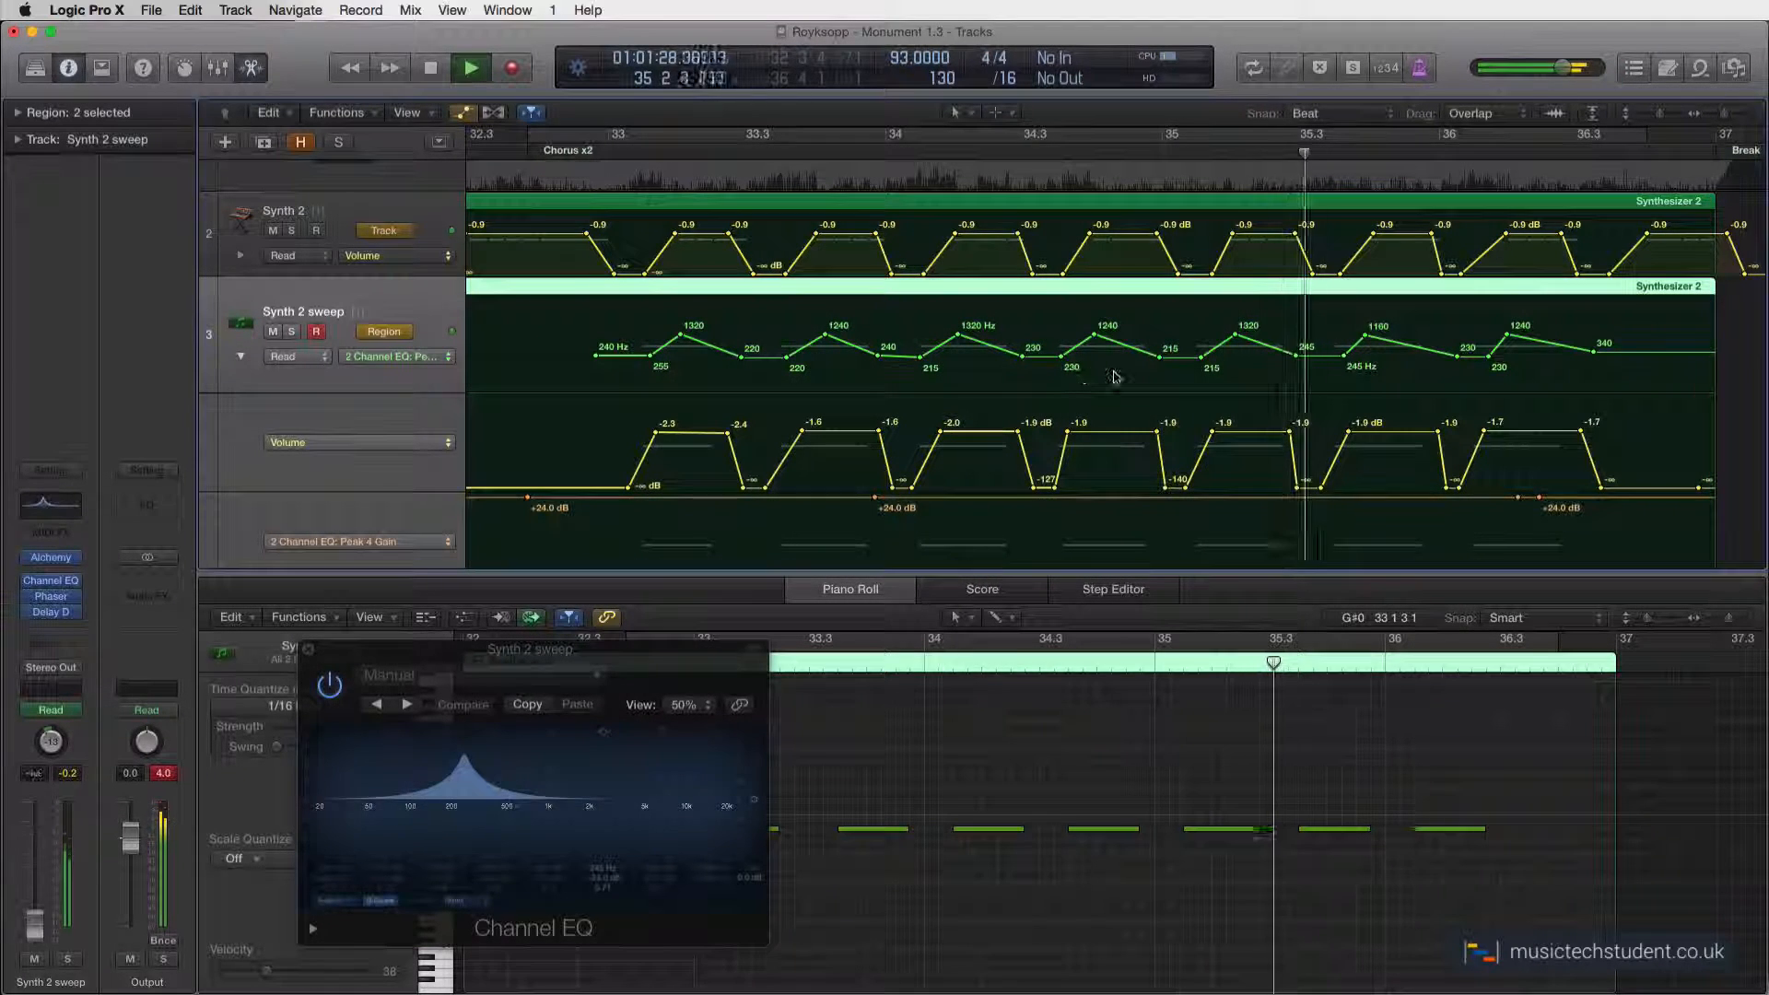
click(1363, 336)
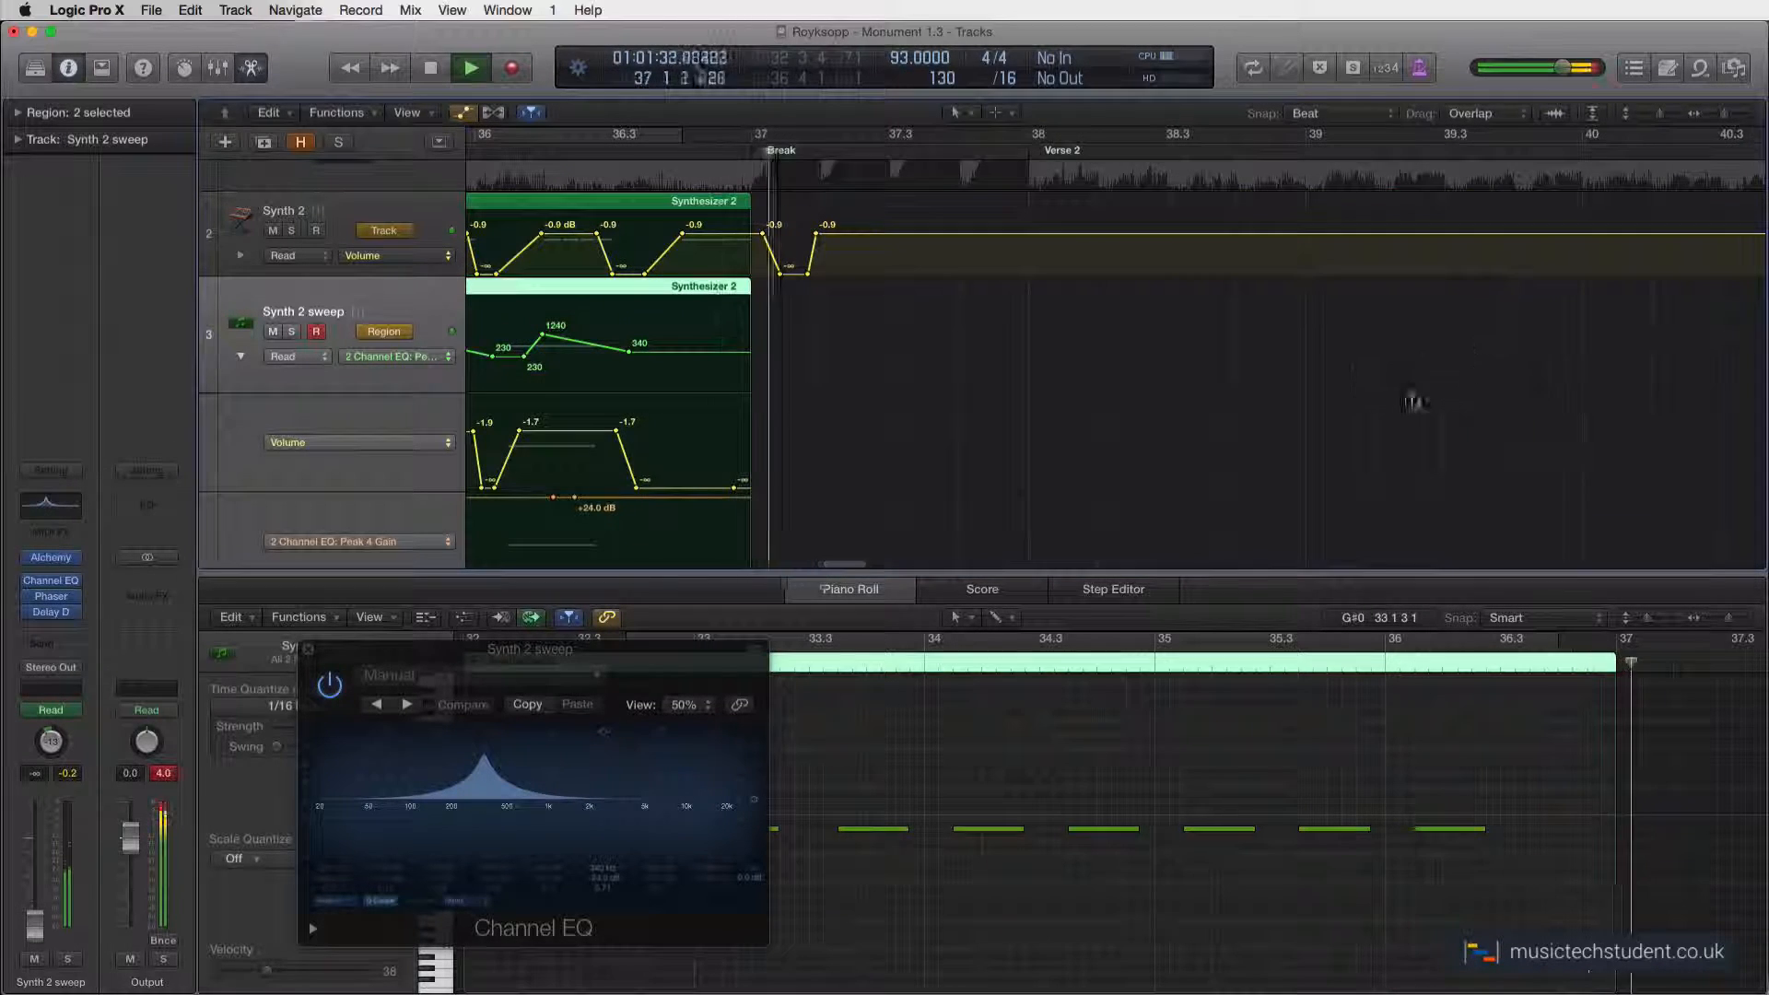
scroll(1021, 326, left, 10)
key(space)
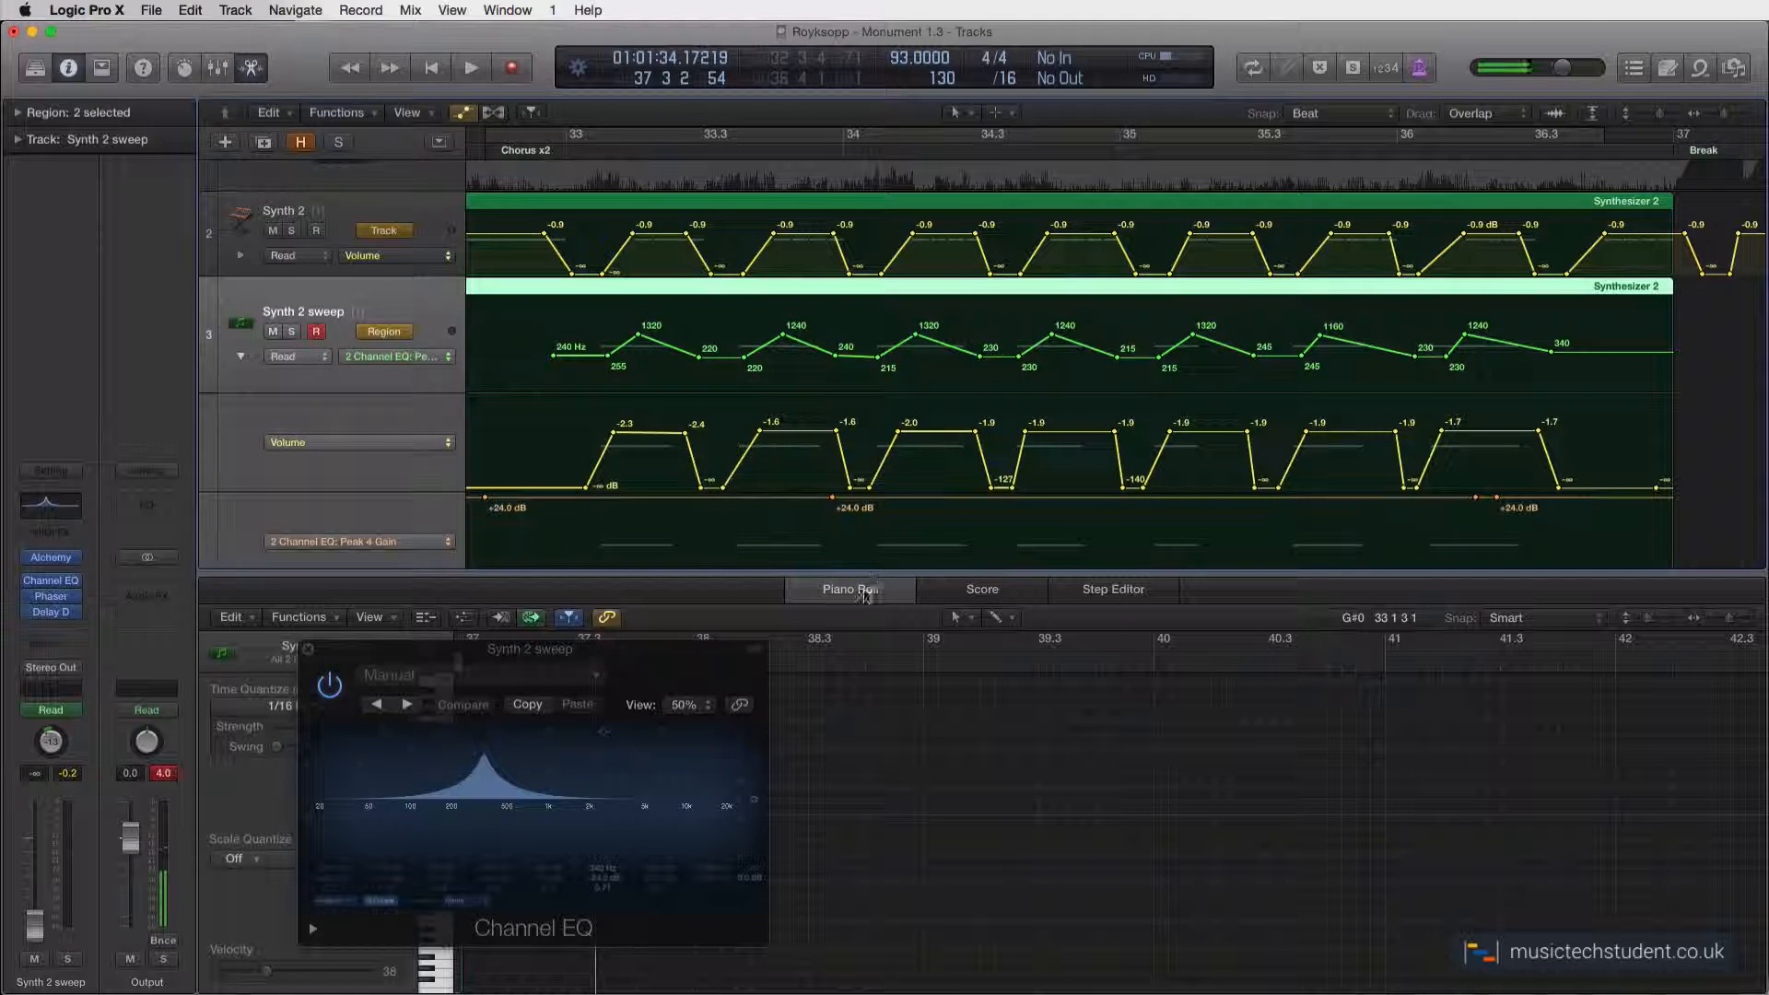
Close the Channel EQ and Piano Roll, hide the automation, deselect the regions and zoom the arrangement out slightly
click(308, 649)
click(836, 592)
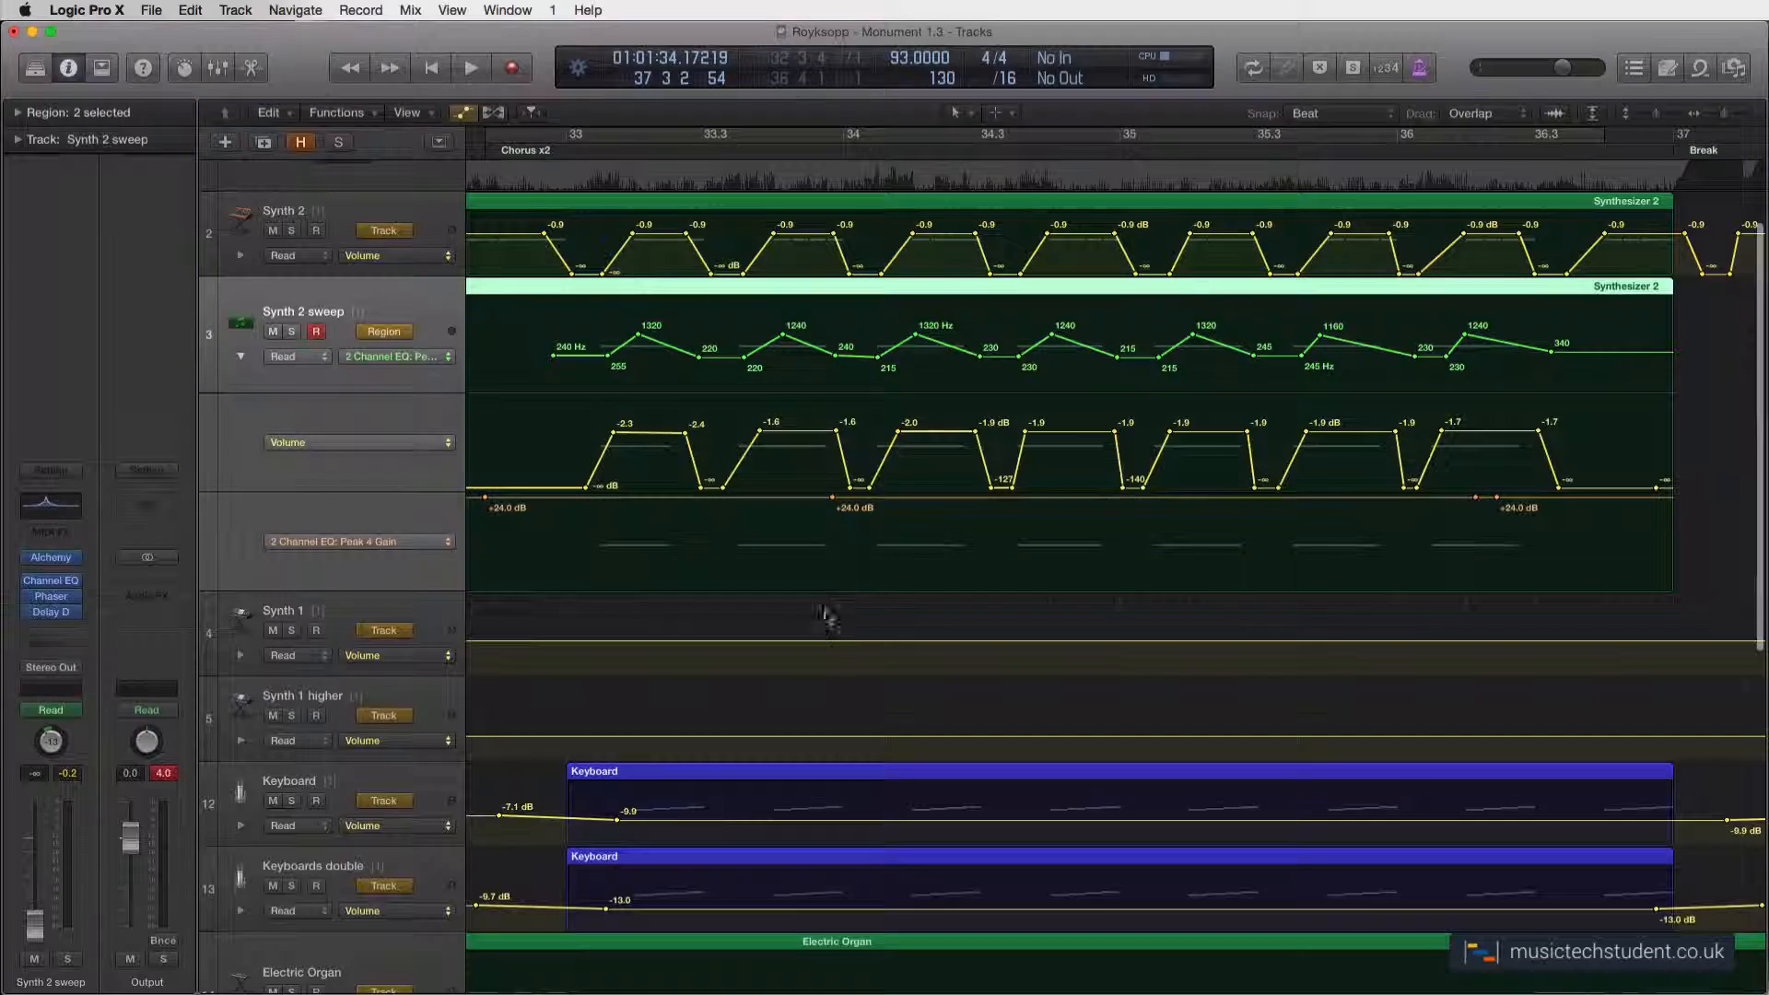
key(a)
click(683, 361)
scroll(680, 363, left, 5)
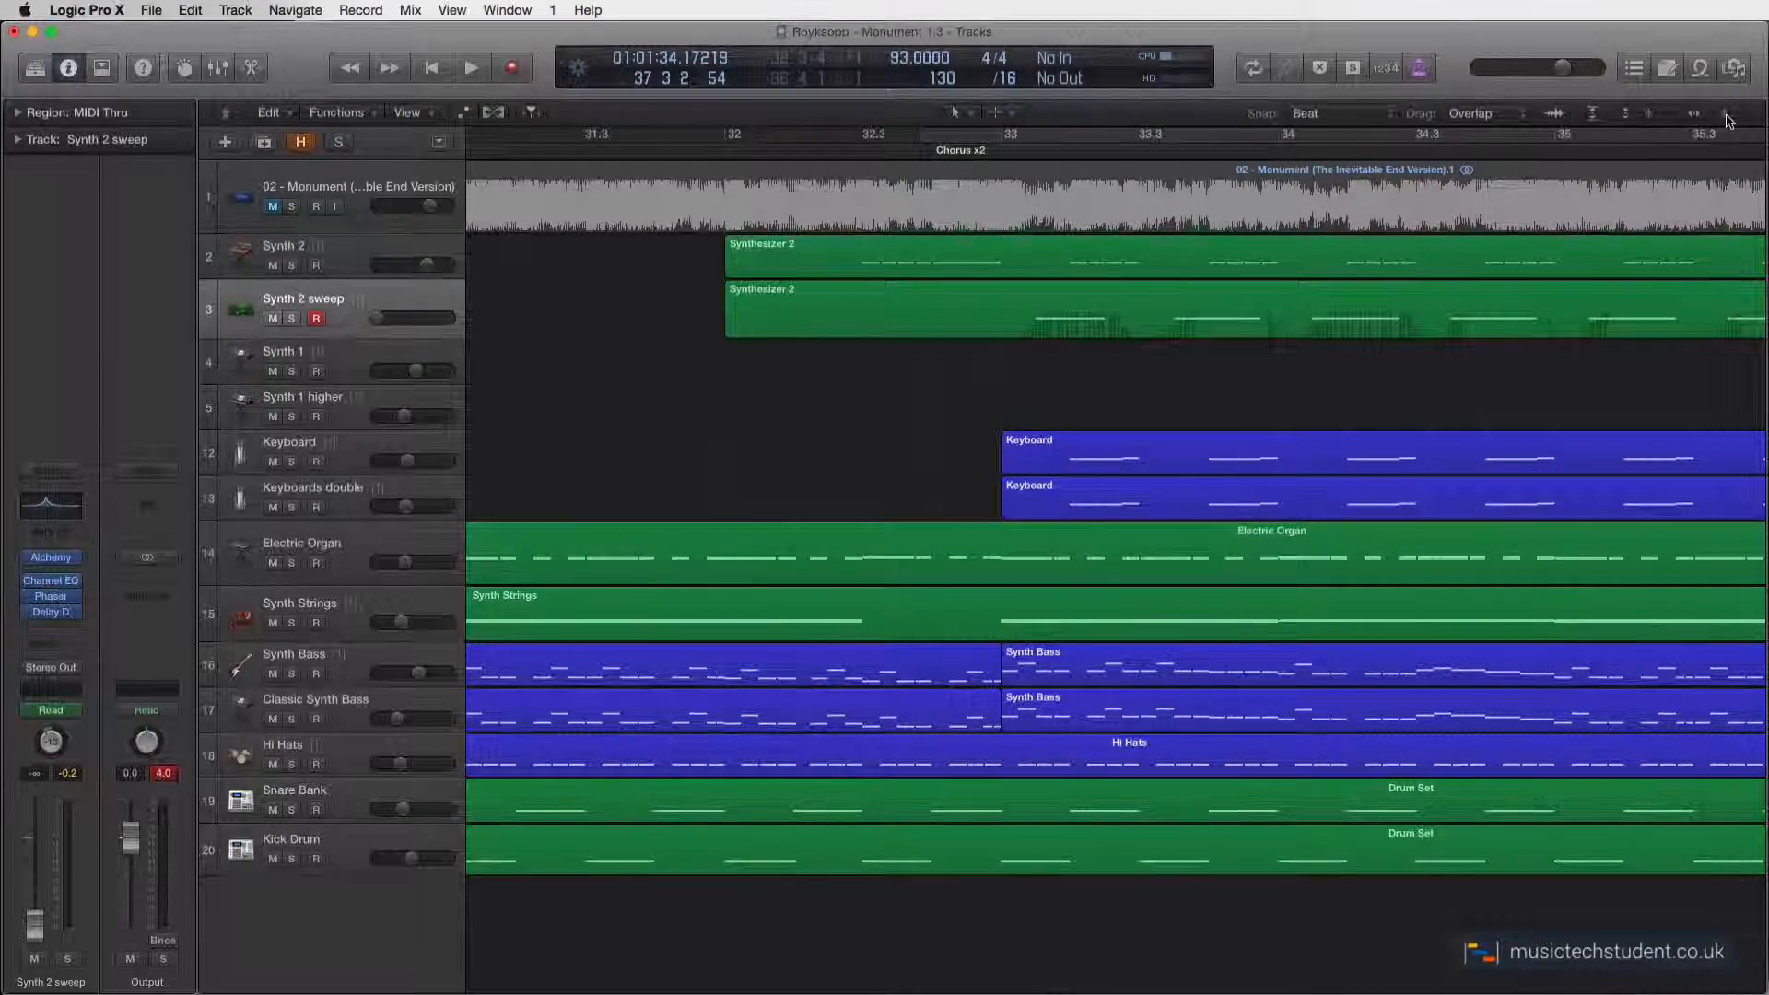
drag(1726, 115, 1721, 115)
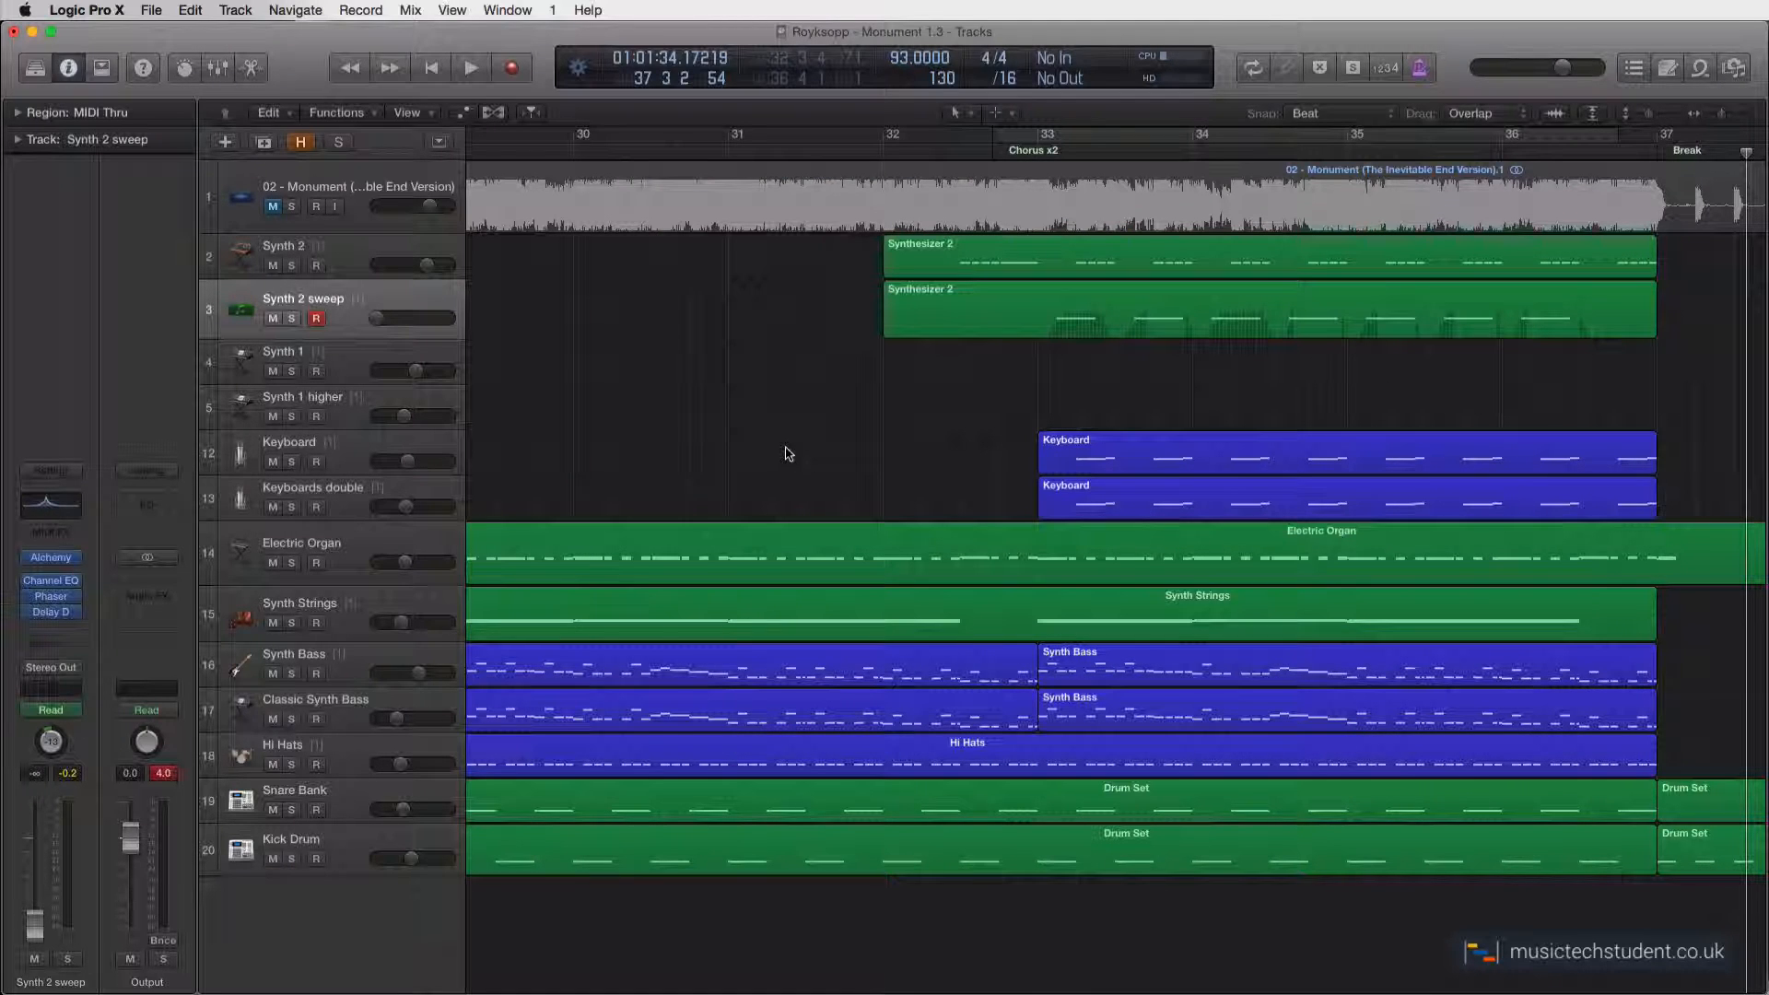